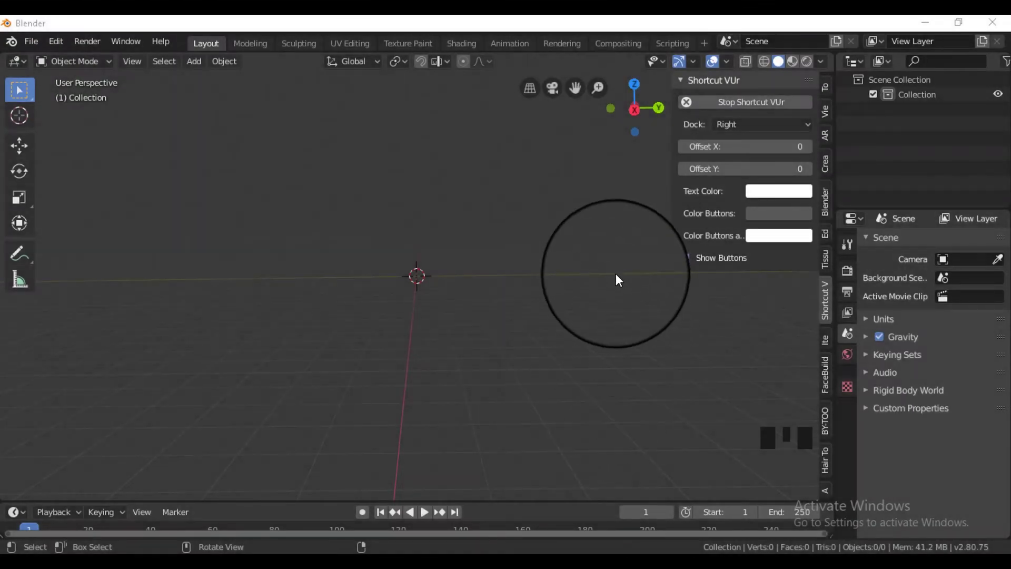
# Hide the viewport sidebar and import the skull image 1894.jpg as a plane
pyautogui.click(616, 273)
pyautogui.press('n')
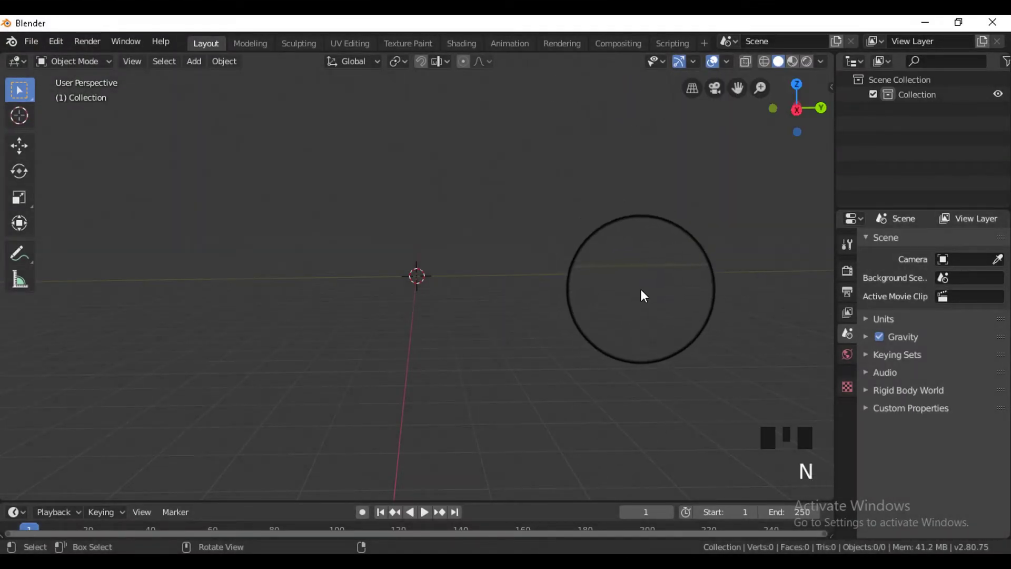
pyautogui.moveTo(640, 290); pyautogui.dragTo(627, 318, button='middle')
pyautogui.hotkey('shift', 'a')
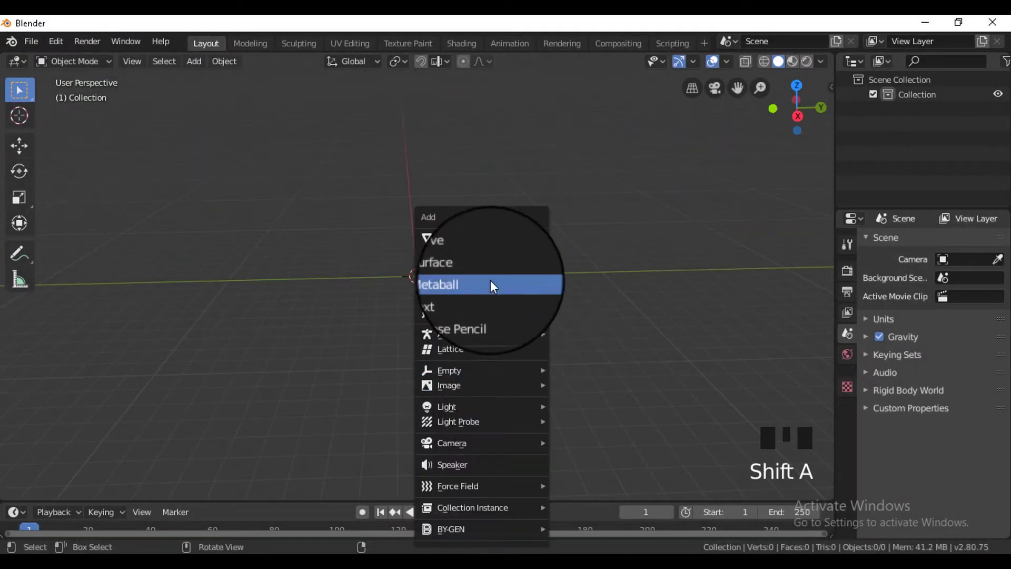
pyautogui.moveTo(495, 393)
pyautogui.click(637, 419)
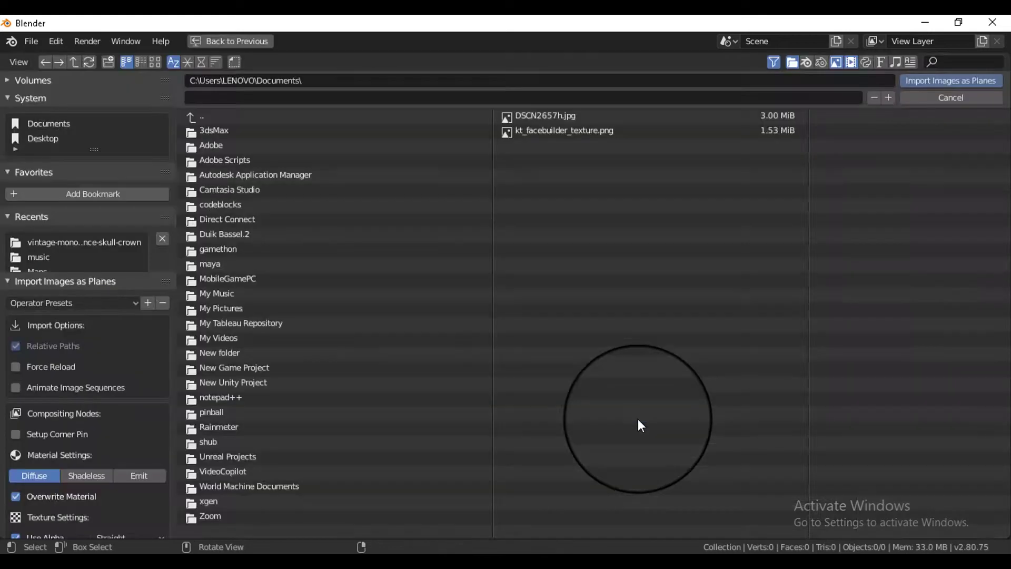
# Rotate the image plane upright so the skull faces along the X axis, and move it above the world origin
pyautogui.press('r')
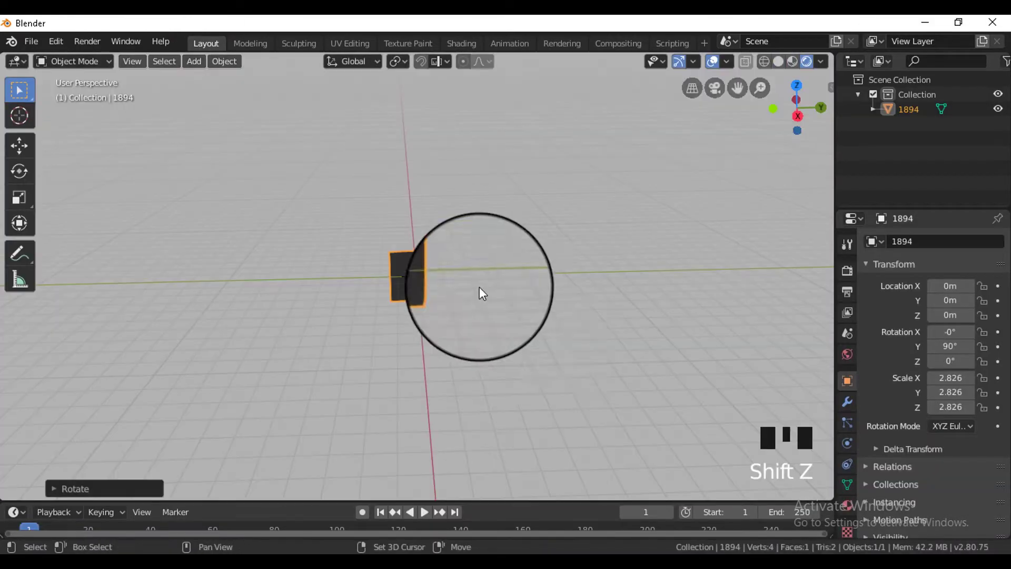
pyautogui.scroll(7, 504, 293)
pyautogui.press('r')
pyautogui.press('x')
pyautogui.press('g')
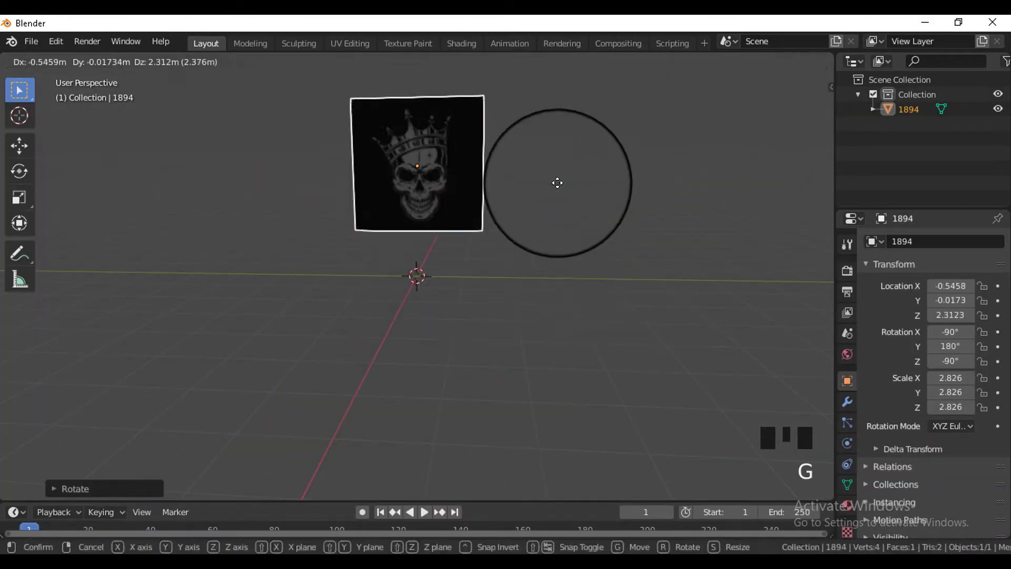
pyautogui.click(510, 254)
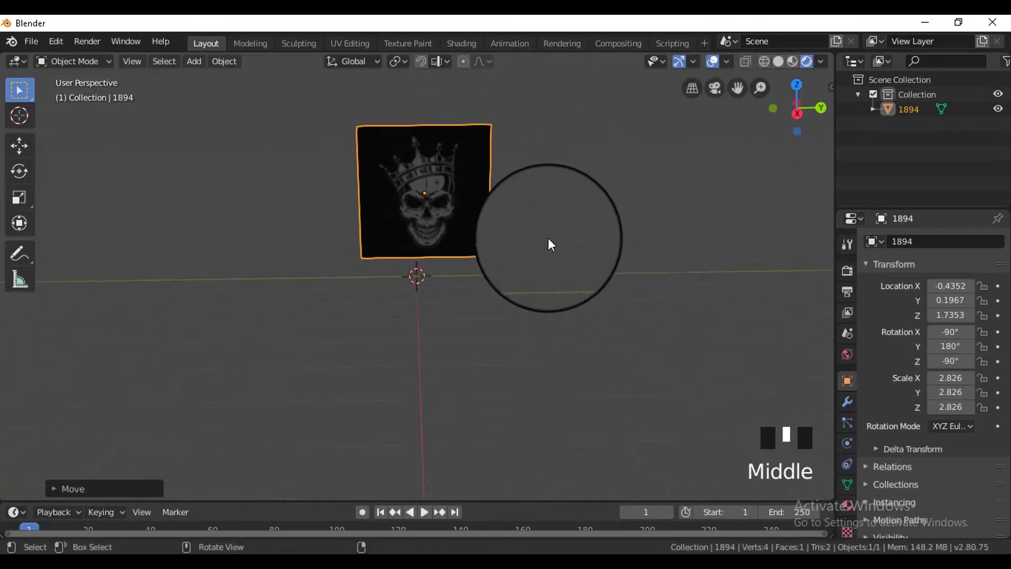
pyautogui.moveTo(510, 254); pyautogui.dragTo(479, 244, button='middle')
pyautogui.scroll(6, 479, 244)
pyautogui.click(560, 107)
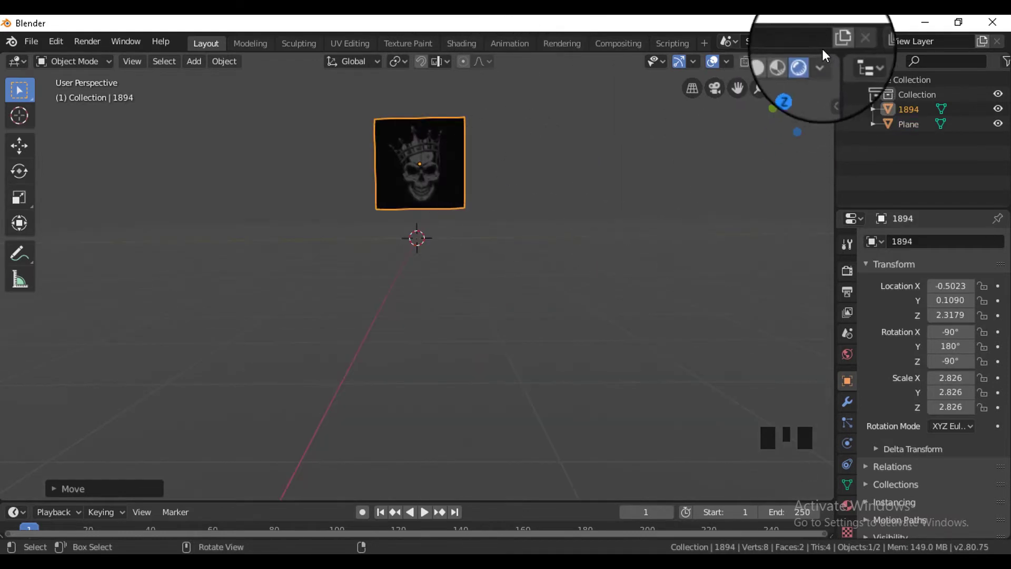
# Split the viewport and show the 1894 material in a Shader Editor in the new area
pyautogui.moveTo(831, 53); pyautogui.dragTo(392, 124)
pyautogui.click(408, 61)
pyautogui.click(452, 214)
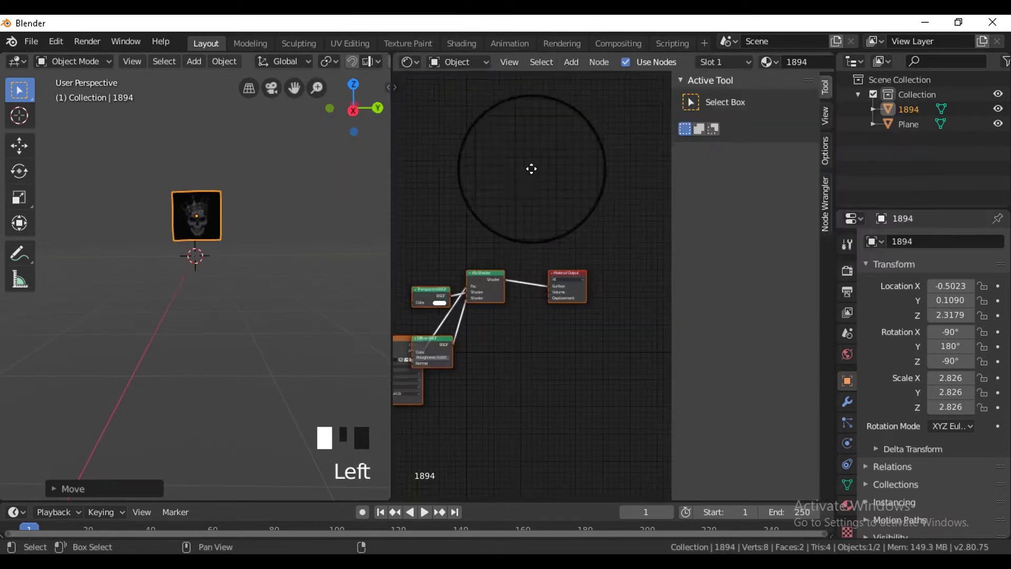
pyautogui.scroll(3, 470, 304)
pyautogui.hotkey('ctrl', 'z')
# Delete the Diffuse BSDF, Transparent BSDF and Mix Shader nodes from the 1894 material
pyautogui.moveTo(470, 304); pyautogui.dragTo(522, 307)
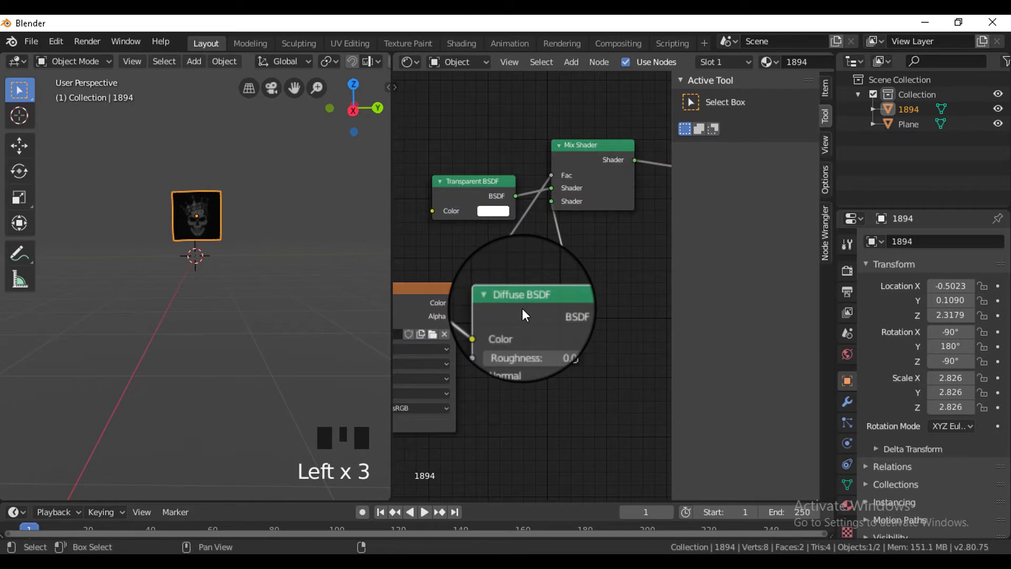
pyautogui.press('Delete')
pyautogui.click(482, 181)
pyautogui.press('Delete')
pyautogui.click(624, 149)
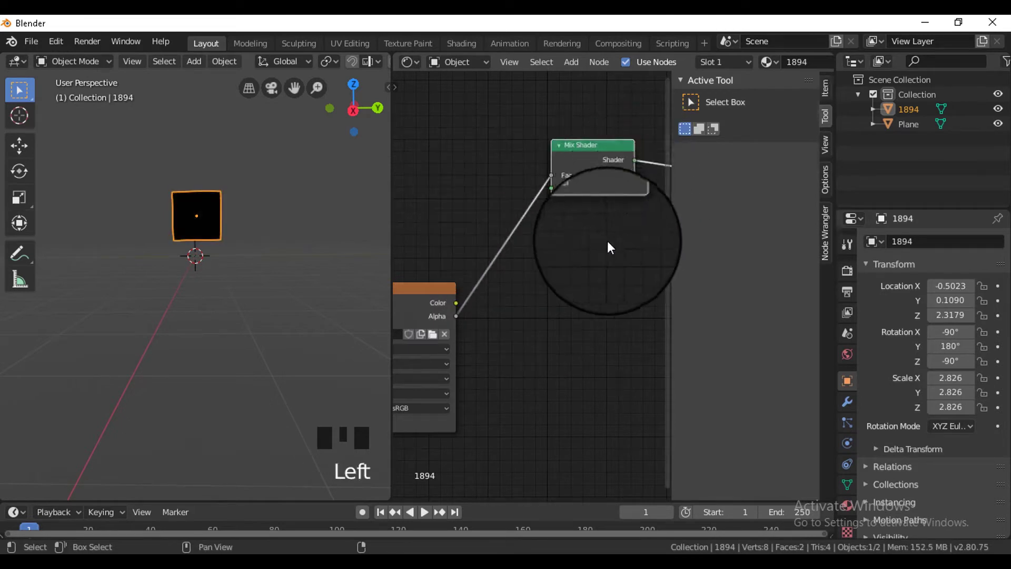
pyautogui.press('Delete')
# Add a Principled BSDF node between the image texture and the Material Output, and hide the node editor's sidebar
pyautogui.hotkey('shift', 'a')
pyautogui.click(599, 241)
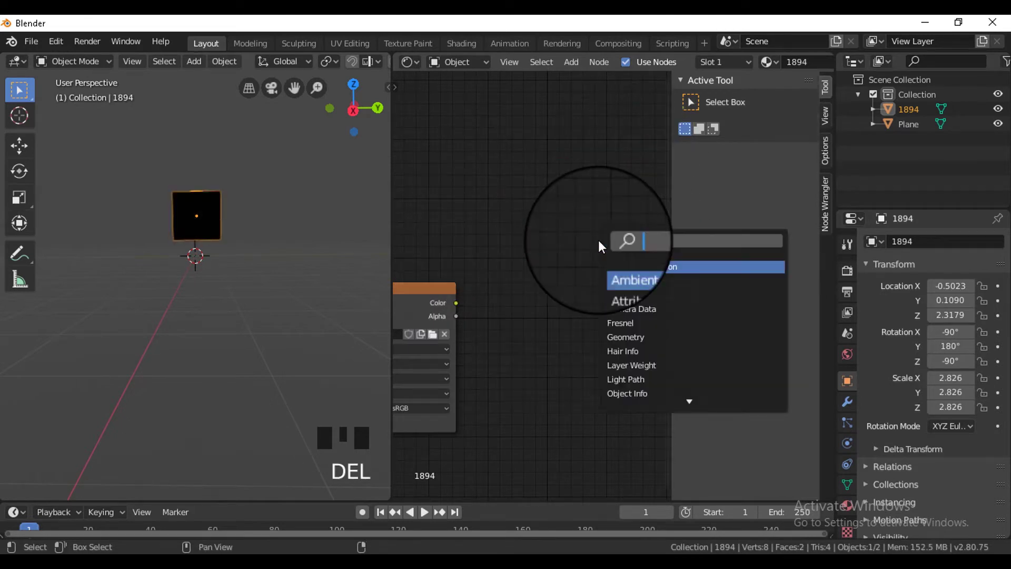
pyautogui.write('pr')
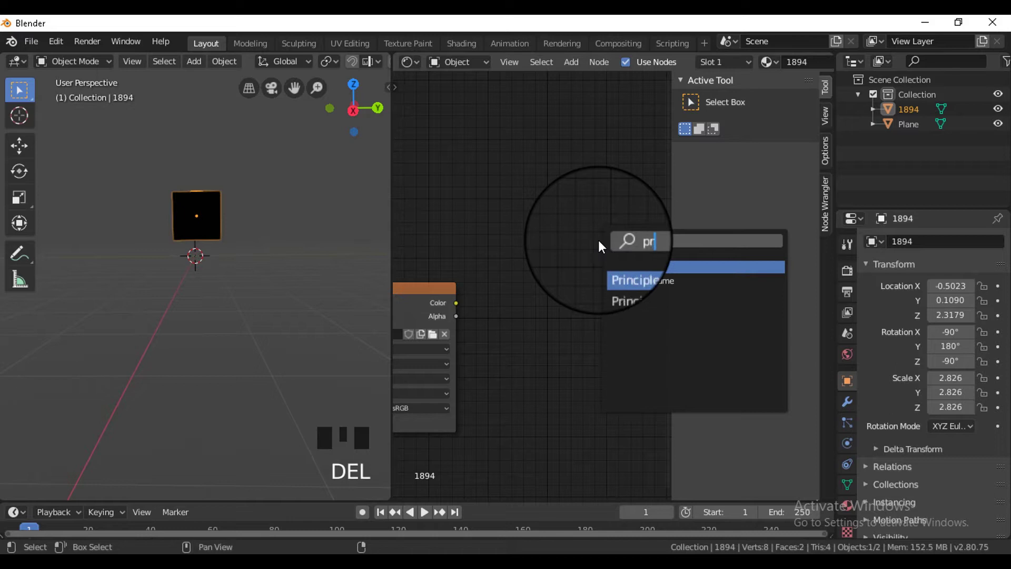
pyautogui.write('i')
pyautogui.click(616, 269)
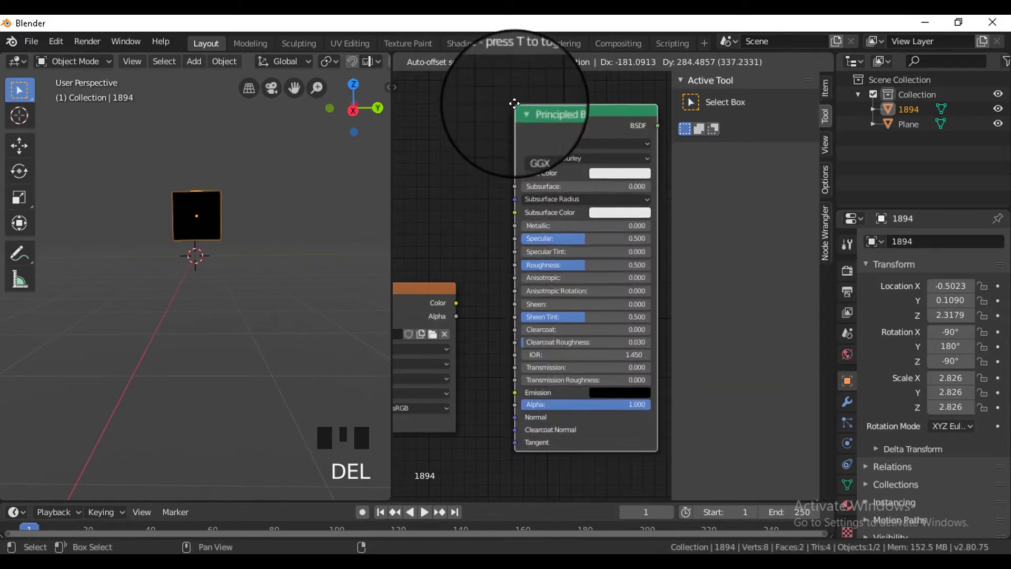
pyautogui.click(514, 103)
pyautogui.press('n')
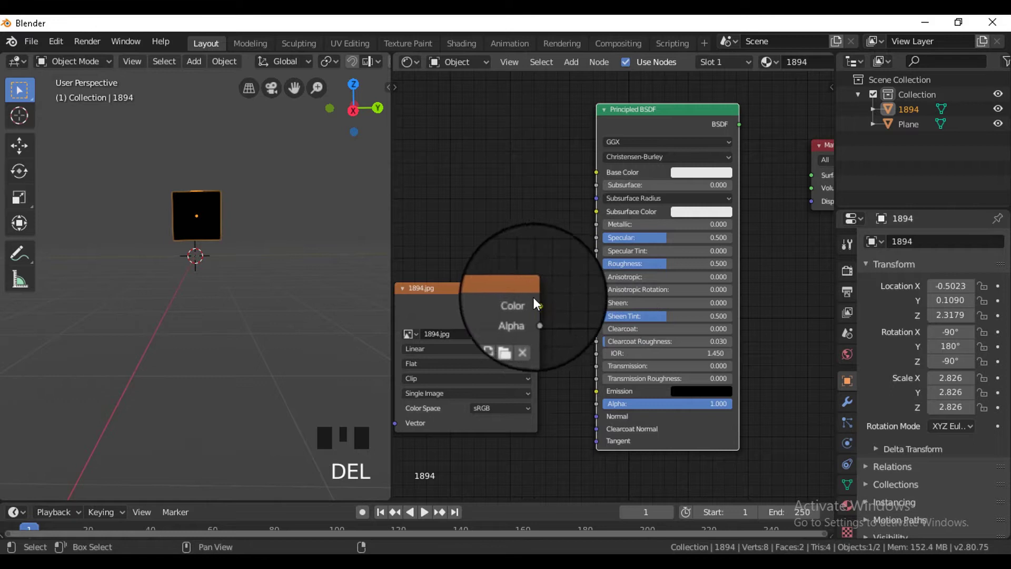
# Move the 1894.jpg texture node up and away from the Principled BSDF, and add a Math node below it
pyautogui.moveTo(524, 293); pyautogui.dragTo(492, 191)
pyautogui.hotkey('shift', 'a')
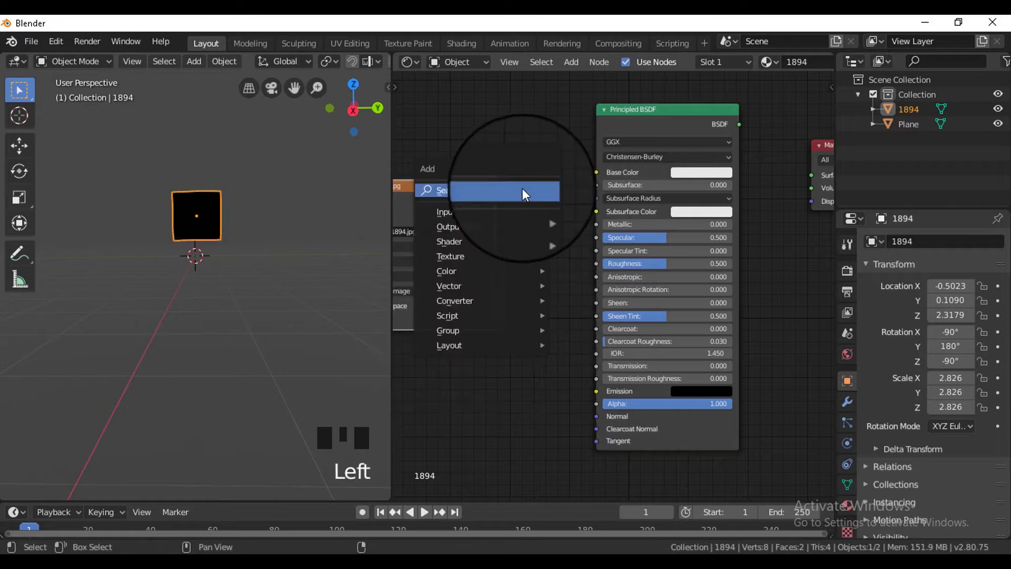
pyautogui.click(523, 188)
pyautogui.write('ma')
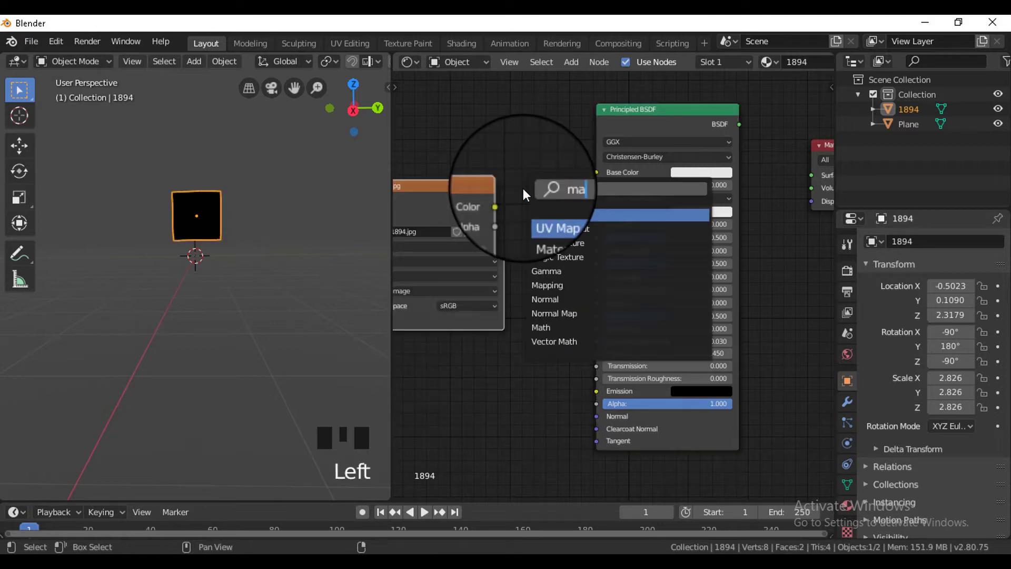
pyautogui.write('th')
pyautogui.press('Return')
pyautogui.click(543, 418)
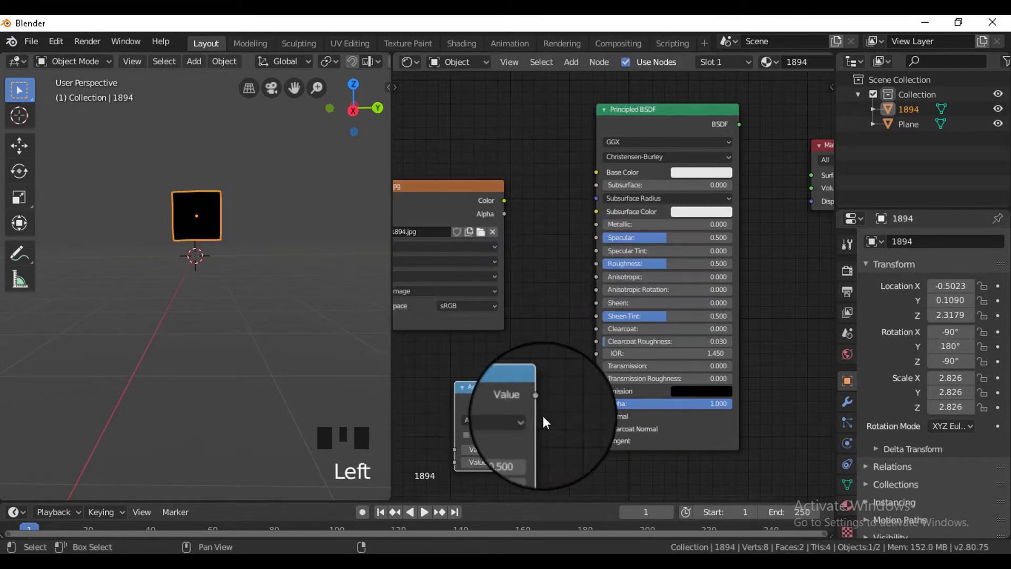
# Link the texture's Color through the Math node to the Principled BSDF's Alpha, with the operation set to Greater Than
pyautogui.moveTo(537, 401); pyautogui.dragTo(597, 403)
pyautogui.moveTo(455, 449); pyautogui.dragTo(514, 200)
pyautogui.click(498, 420)
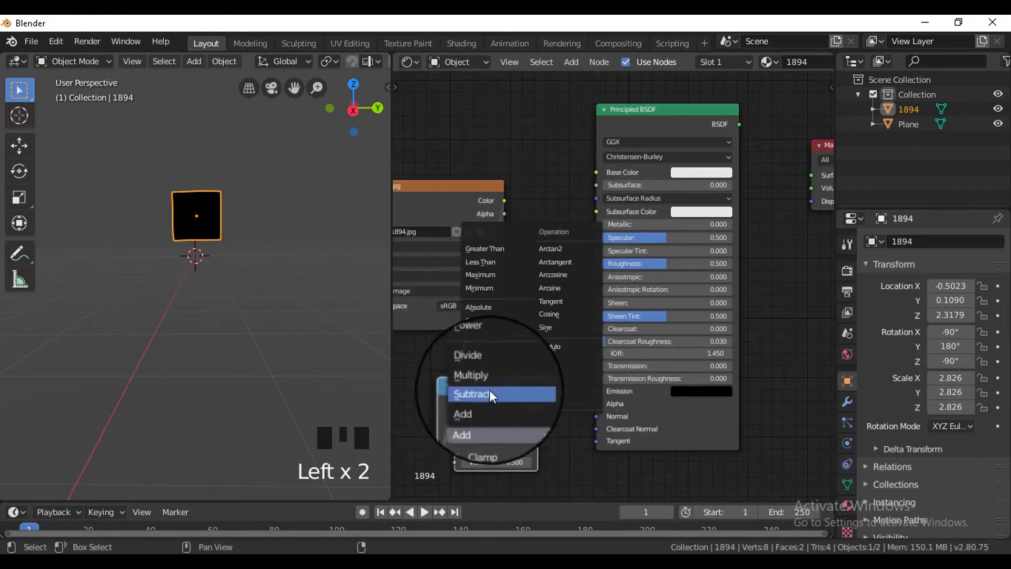
pyautogui.click(493, 249)
pyautogui.moveTo(460, 208); pyautogui.dragTo(407, 235)
pyautogui.moveTo(498, 381); pyautogui.dragTo(518, 266)
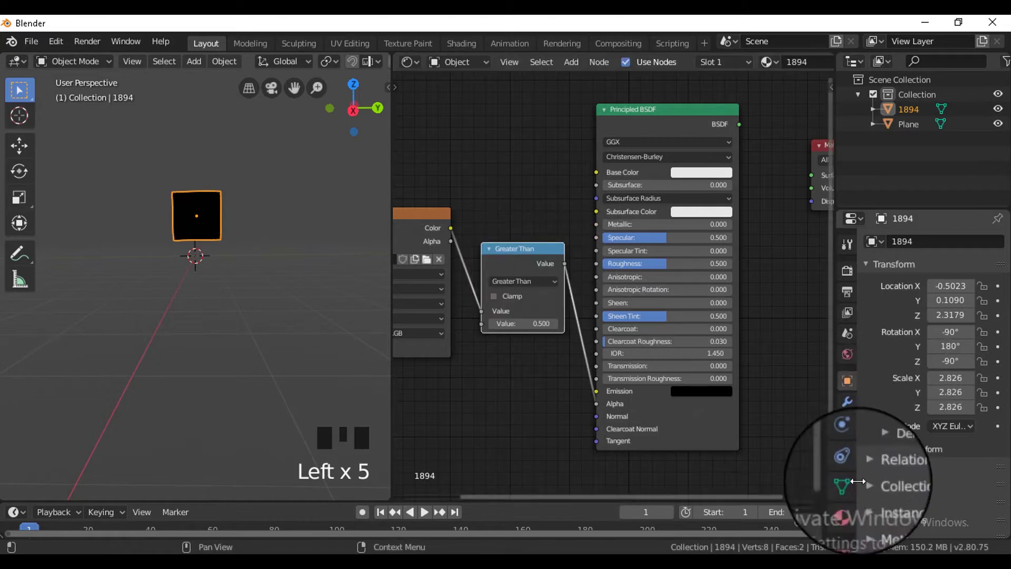
# Link the Greater Than value to the Principled BSDF's Alpha, and the BSDF output to the Material Output's Surface
pyautogui.click(844, 504)
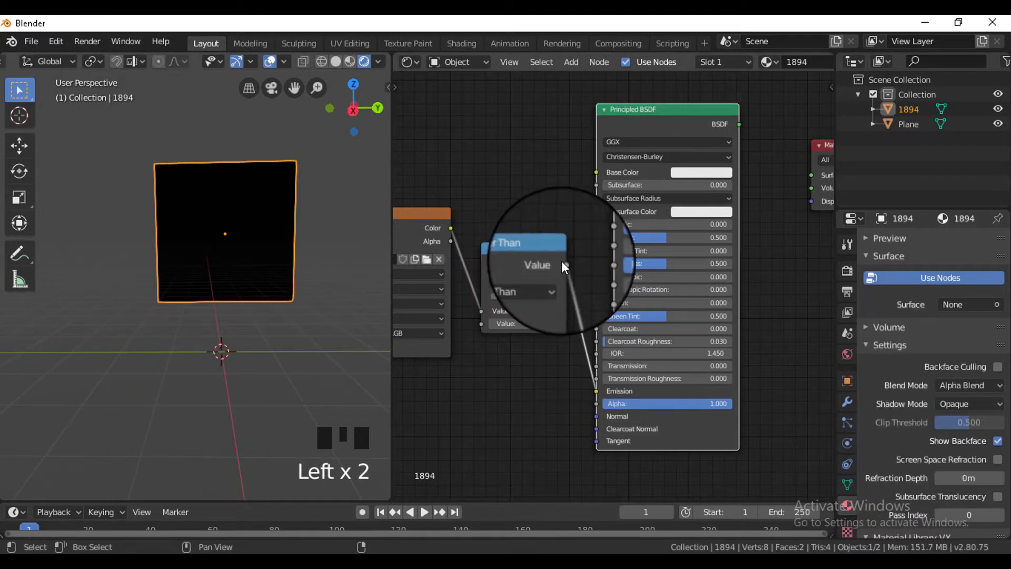
pyautogui.moveTo(563, 262); pyautogui.dragTo(598, 403)
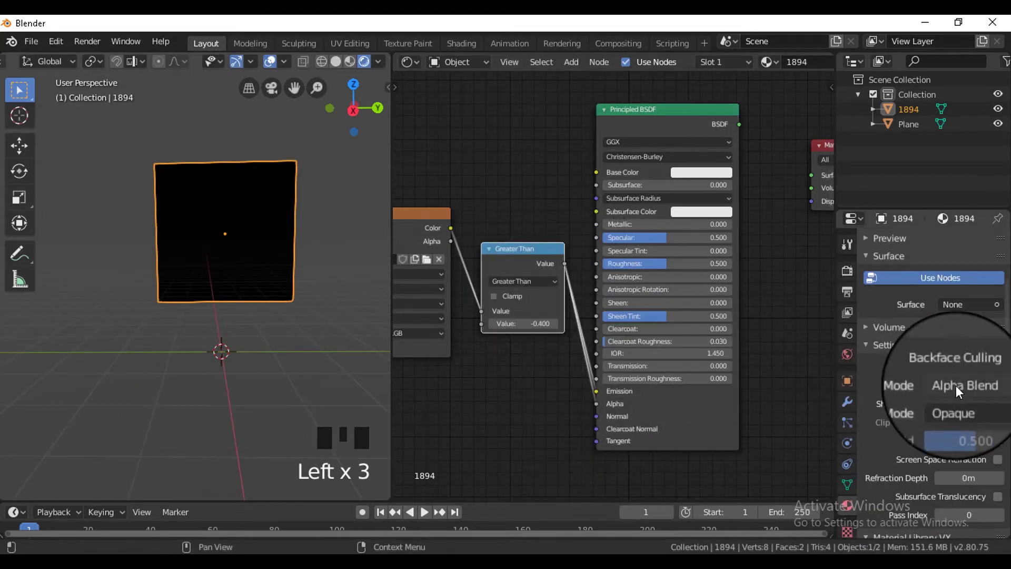
pyautogui.moveTo(956, 386); pyautogui.dragTo(956, 482)
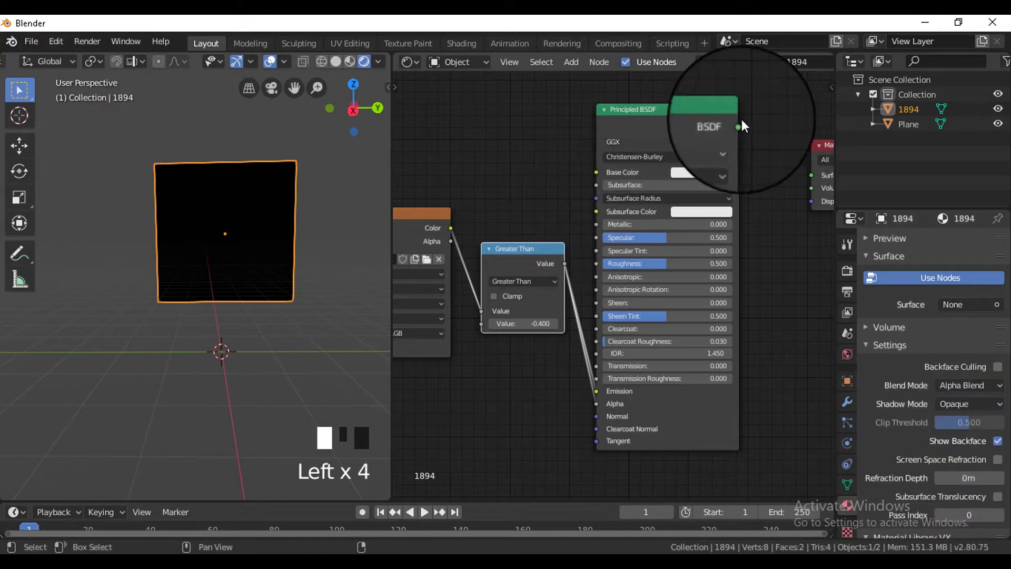
pyautogui.moveTo(738, 124); pyautogui.dragTo(806, 176)
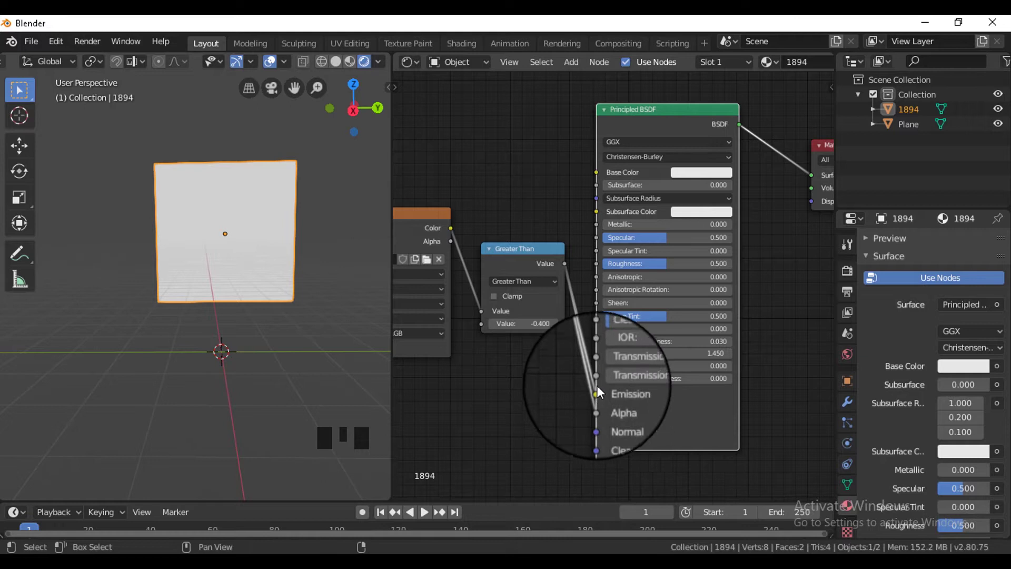
# Set the Greater Than threshold to 0.200 and rearrange the texture and Greater Than nodes with more space between them
pyautogui.click(556, 324)
pyautogui.click(555, 323)
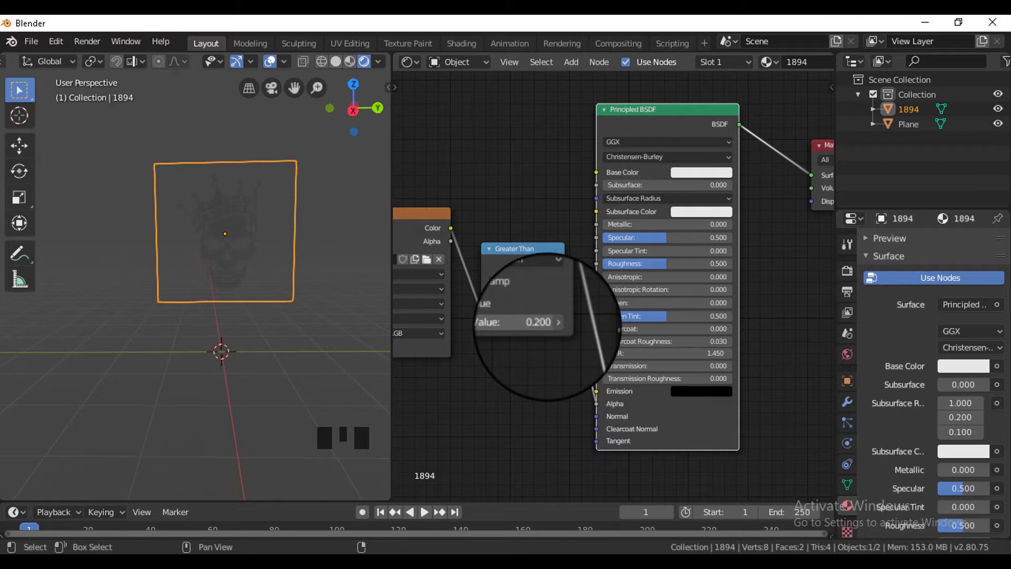
pyautogui.scroll(-4, 553, 412)
pyautogui.moveTo(533, 414); pyautogui.dragTo(595, 311, button='middle')
pyautogui.moveTo(612, 174); pyautogui.dragTo(588, 152)
pyautogui.moveTo(495, 152); pyautogui.dragTo(408, 158)
pyautogui.moveTo(553, 150); pyautogui.dragTo(506, 147)
pyautogui.moveTo(599, 141); pyautogui.dragTo(587, 123)
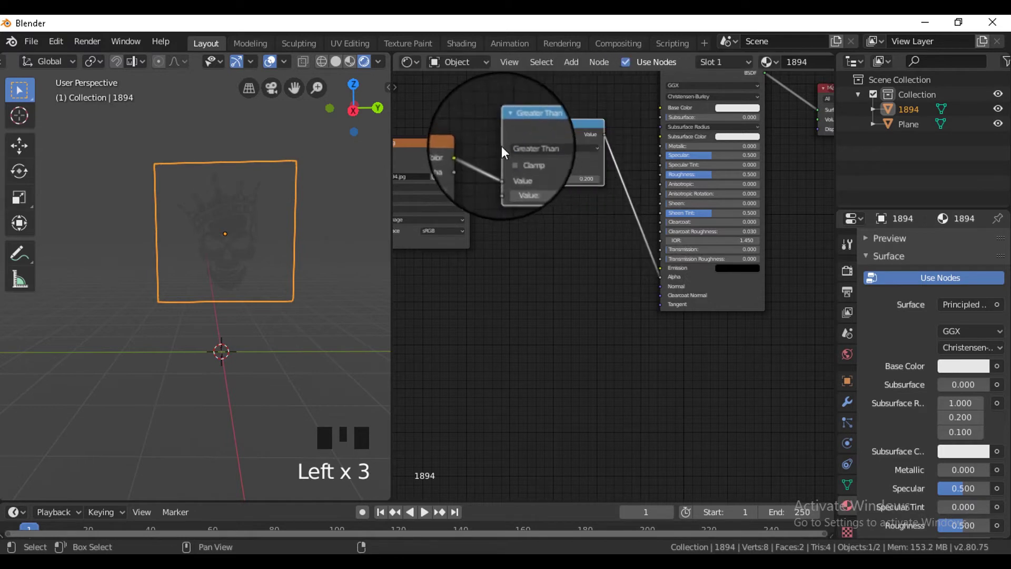
# Add an Emission node below the Greater Than node
pyautogui.click(579, 346)
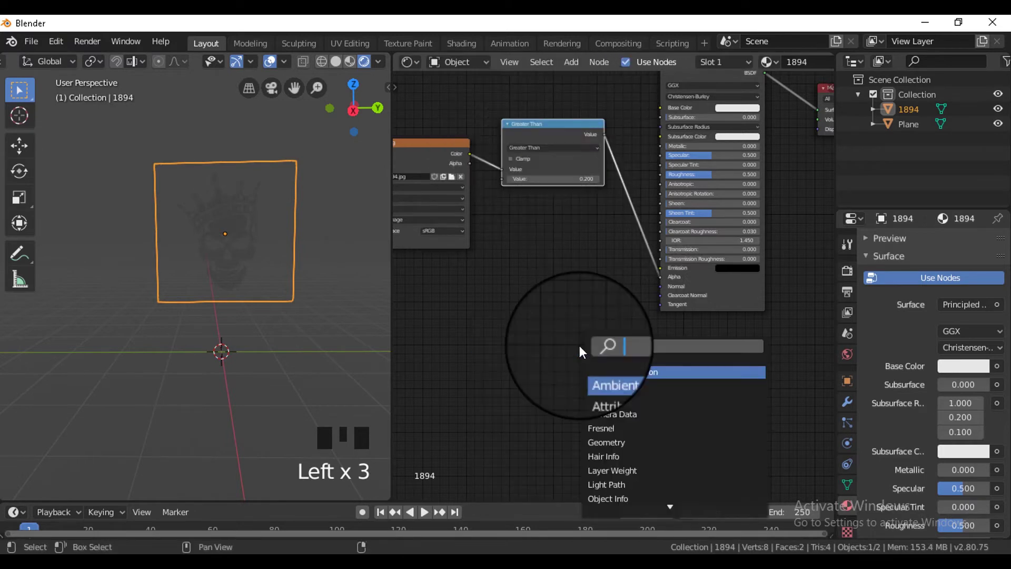
pyautogui.write('emi')
pyautogui.press('Return')
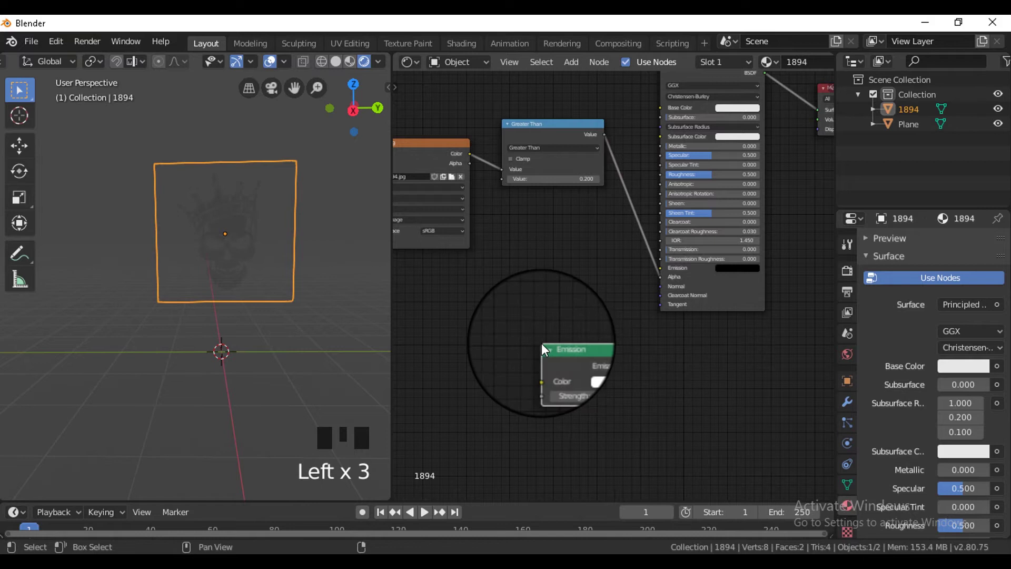
pyautogui.click(550, 346)
# Add a Mix Shader node beside the Emission node
pyautogui.hotkey('shift', 'a')
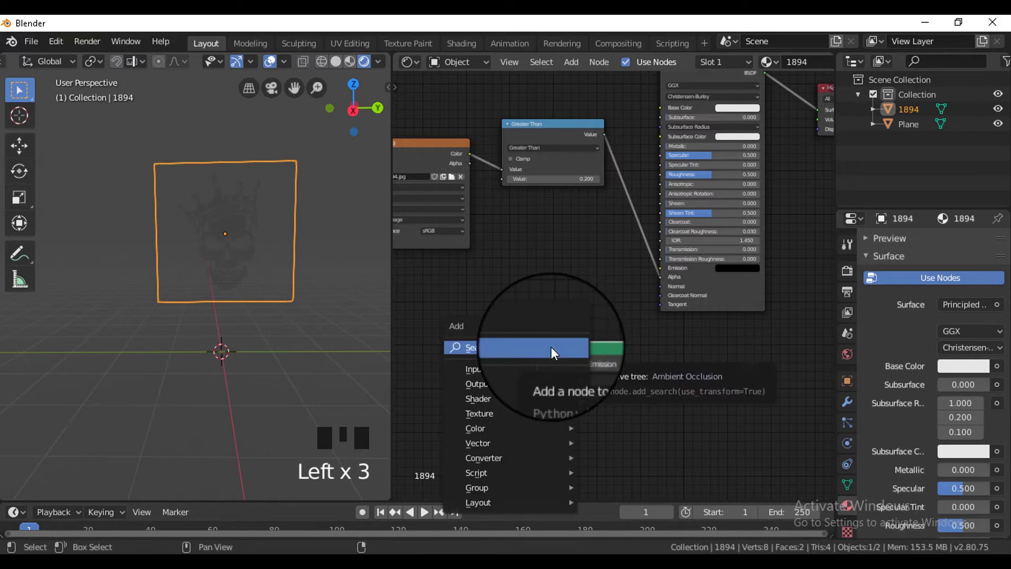
pyautogui.hotkey('shift', 'a')
pyautogui.write('mi')
pyautogui.press('Down')
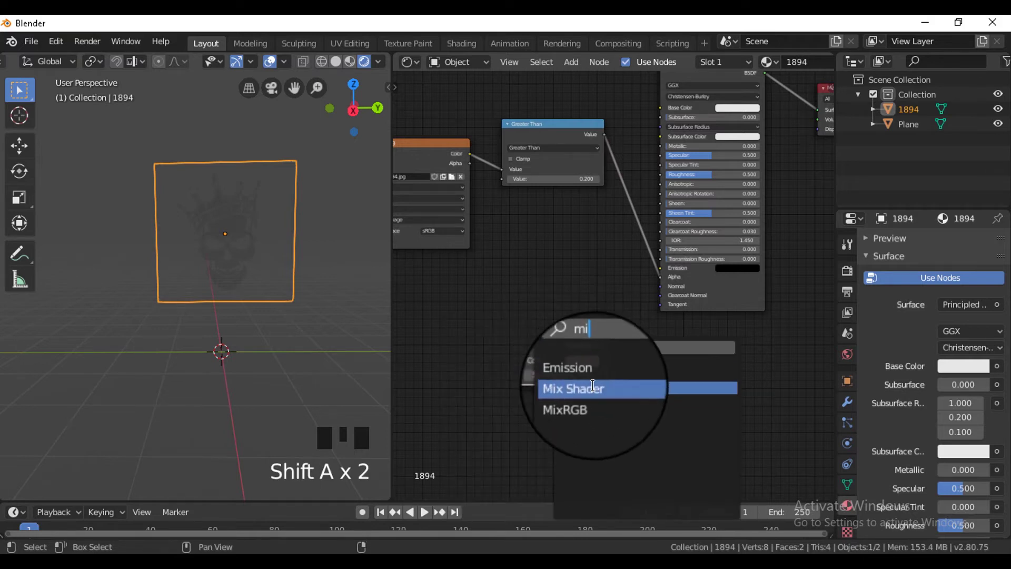
pyautogui.press('Return')
pyautogui.click(785, 383)
# Wire the Principled BSDF and Emission into the Mix Shader, with Greater Than driving Fac and its output feeding the Material Output's Surface
pyautogui.scroll(2, 705, 396)
pyautogui.moveTo(668, 366); pyautogui.dragTo(599, 318, button='middle')
pyautogui.moveTo(520, 307)
pyautogui.mouseDown()
pyautogui.moveTo(542, 336)
pyautogui.moveTo(724, 378)
pyautogui.mouseUp()
pyautogui.moveTo(679, 327); pyautogui.dragTo(721, 388, button='middle')
pyautogui.moveTo(757, 106); pyautogui.dragTo(713, 191, button='middle')
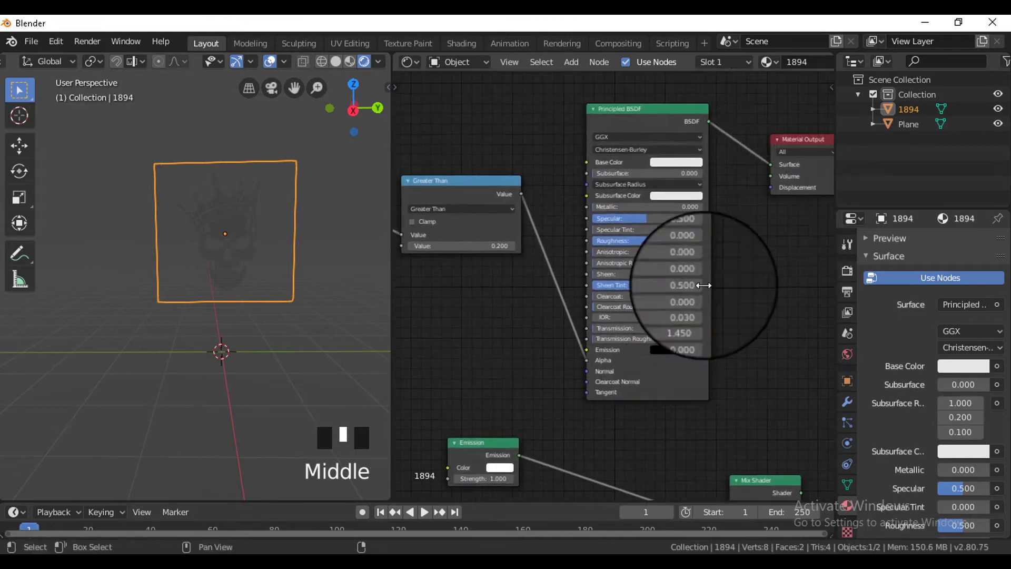
pyautogui.moveTo(771, 480); pyautogui.dragTo(780, 320)
pyautogui.moveTo(708, 122); pyautogui.dragTo(740, 361)
pyautogui.moveTo(815, 332); pyautogui.dragTo(770, 164)
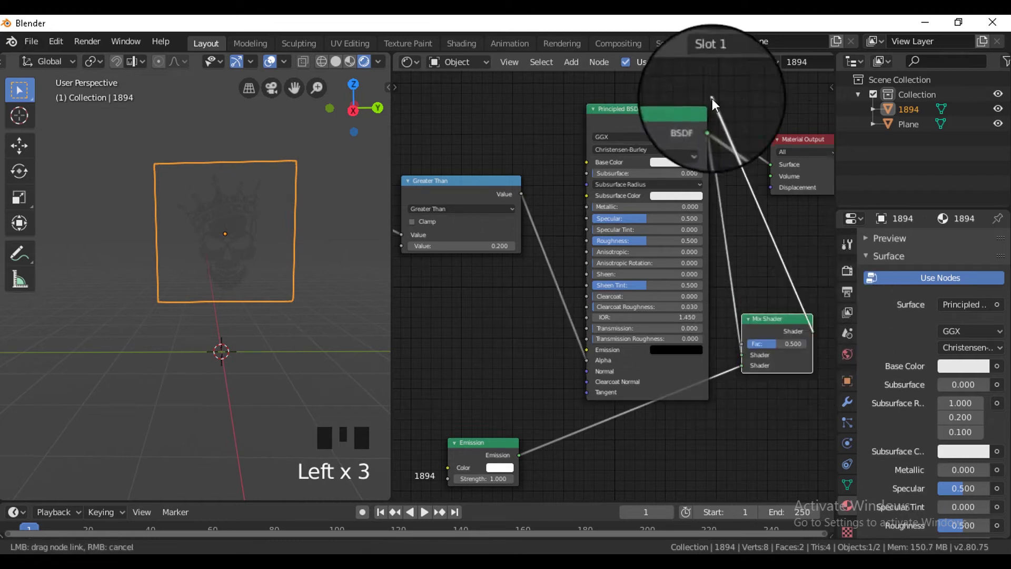
pyautogui.moveTo(520, 194); pyautogui.dragTo(795, 308)
# Set the Emission node's color to red and raise its strength
pyautogui.moveTo(586, 437); pyautogui.dragTo(646, 361, button='middle')
pyautogui.scroll(1, 647, 362)
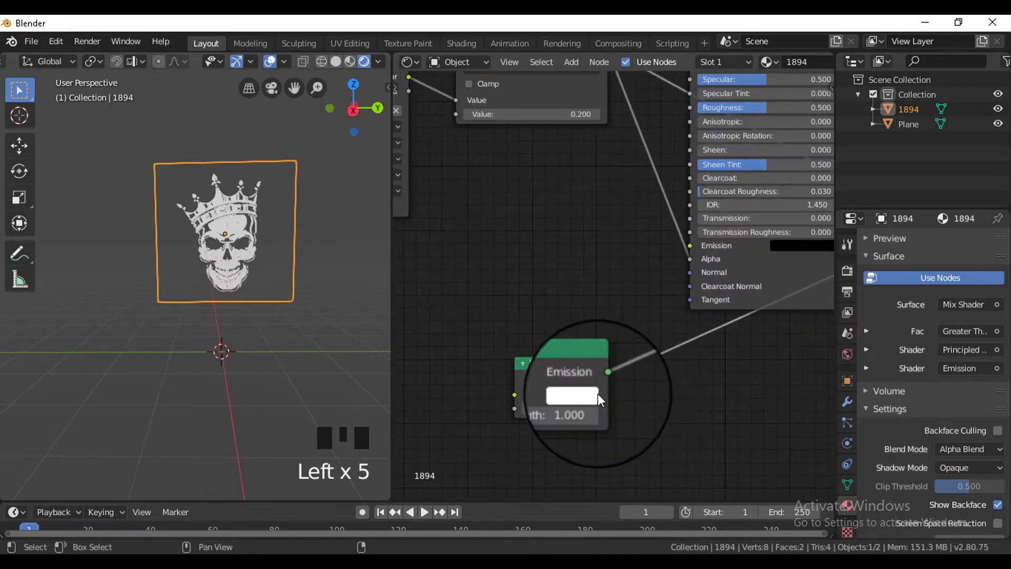
pyautogui.click(589, 394)
pyautogui.moveTo(619, 259); pyautogui.dragTo(623, 293)
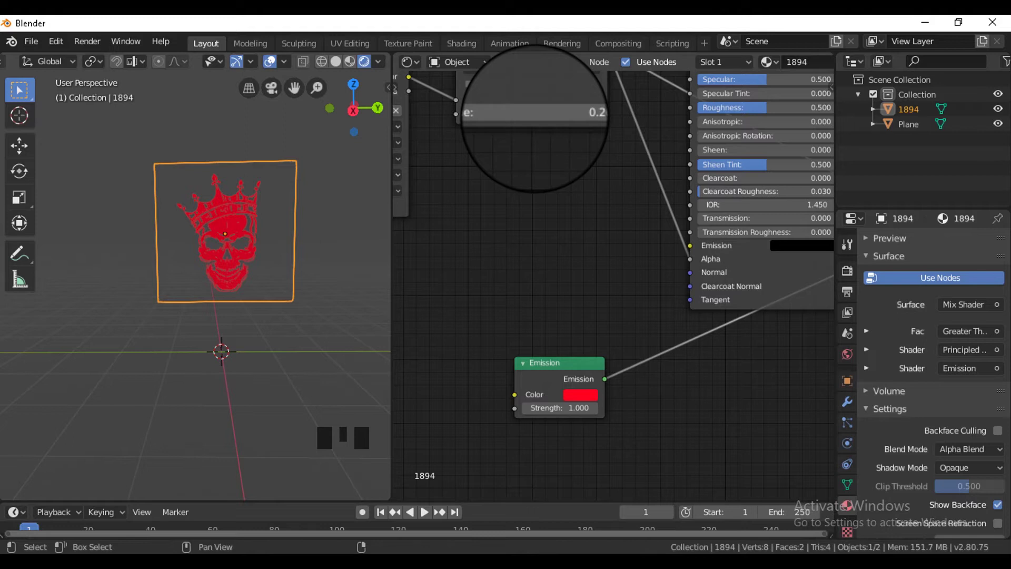
pyautogui.moveTo(567, 407); pyautogui.dragTo(826, 399)
# Enable Bloom in the render settings
pyautogui.click(849, 271)
pyautogui.click(876, 340)
pyautogui.click(878, 343)
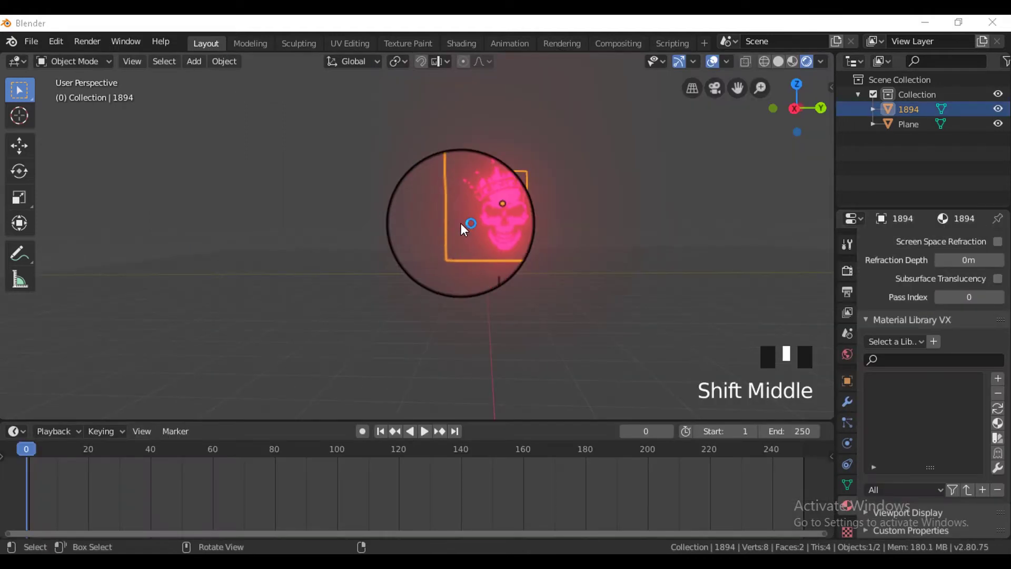
# Add a mesh plane and move it beside the glowing skull, on the negative Y side
pyautogui.hotkey('shift', 'a')
pyautogui.moveTo(463, 229)
pyautogui.click(526, 227)
pyautogui.press('g')
pyautogui.click(379, 253)
# Rotate the new plane beside the skull 90° about the Y axis
pyautogui.write('ry90s')
pyautogui.rightClick(442, 254)
pyautogui.press('r')
pyautogui.press('y')
pyautogui.press('9')
pyautogui.press('0')
pyautogui.click(436, 258)
# Widen the plane along the Y axis and reposition it beside the glowing skull
pyautogui.press('s')
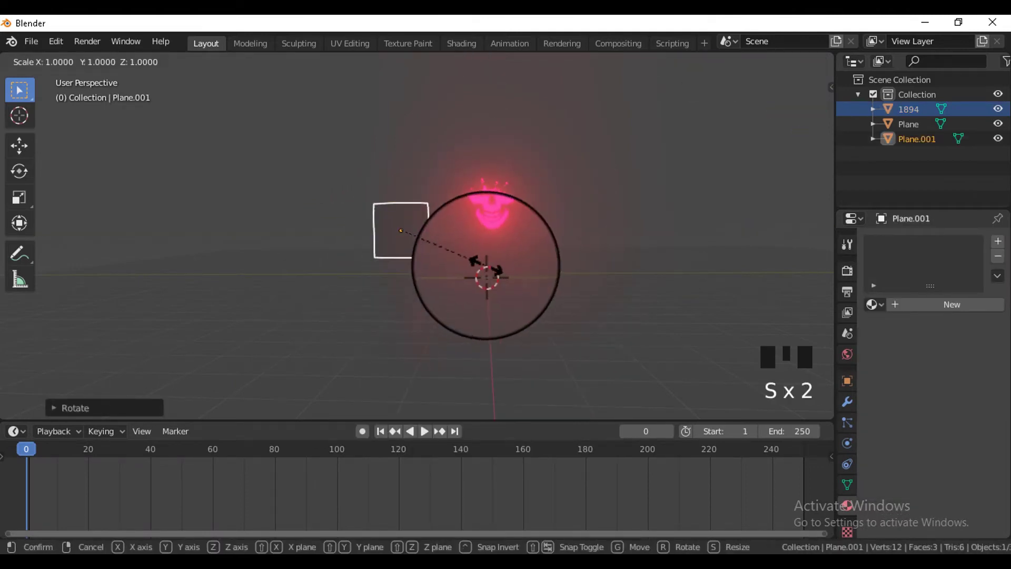
pyautogui.press('y')
pyautogui.click(506, 273)
pyautogui.press('g')
pyautogui.click(448, 261)
# Unwrap the widened plane's UVs and give it a new material
pyautogui.press('KP_Decimal')
pyautogui.press('Tab')
pyautogui.click(807, 61)
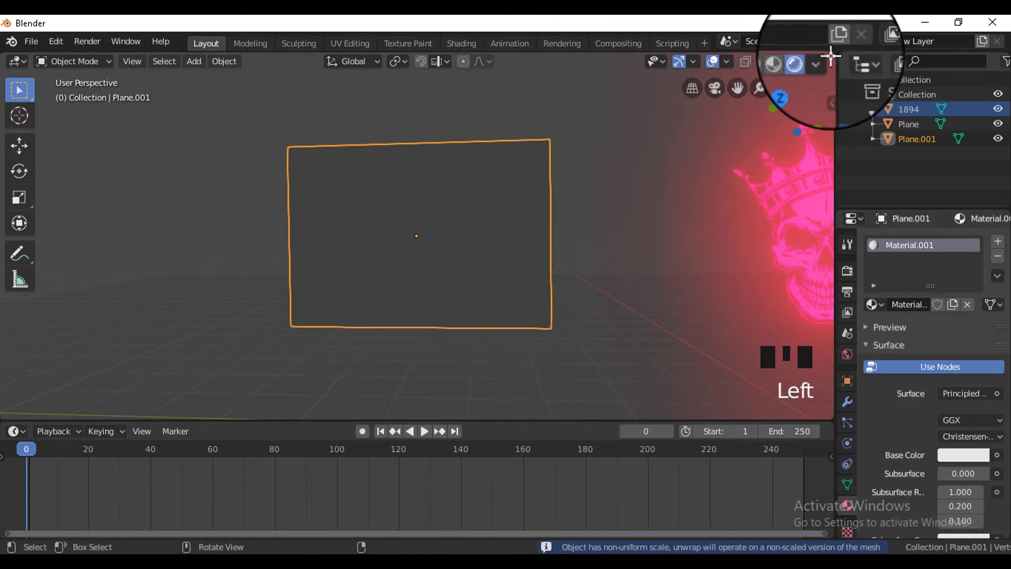
# Split the 3D viewport and turn the new area into a Shader Editor showing the plane's material
pyautogui.moveTo(830, 56); pyautogui.dragTo(278, 112)
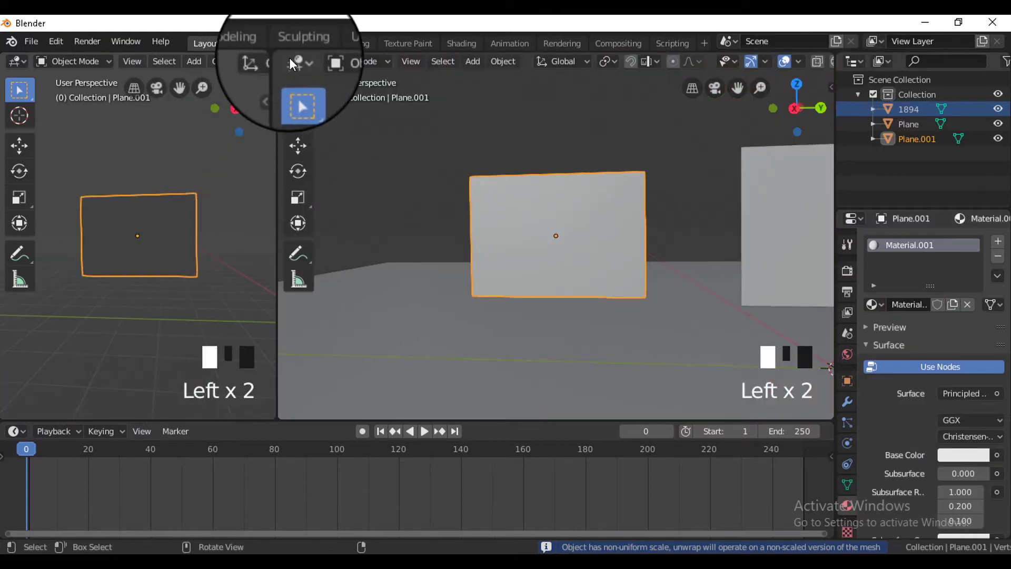
pyautogui.click(295, 61)
pyautogui.click(352, 216)
pyautogui.moveTo(359, 210); pyautogui.dragTo(519, 113, button='middle')
pyautogui.hotkey('shift', 'a')
pyautogui.click(464, 169)
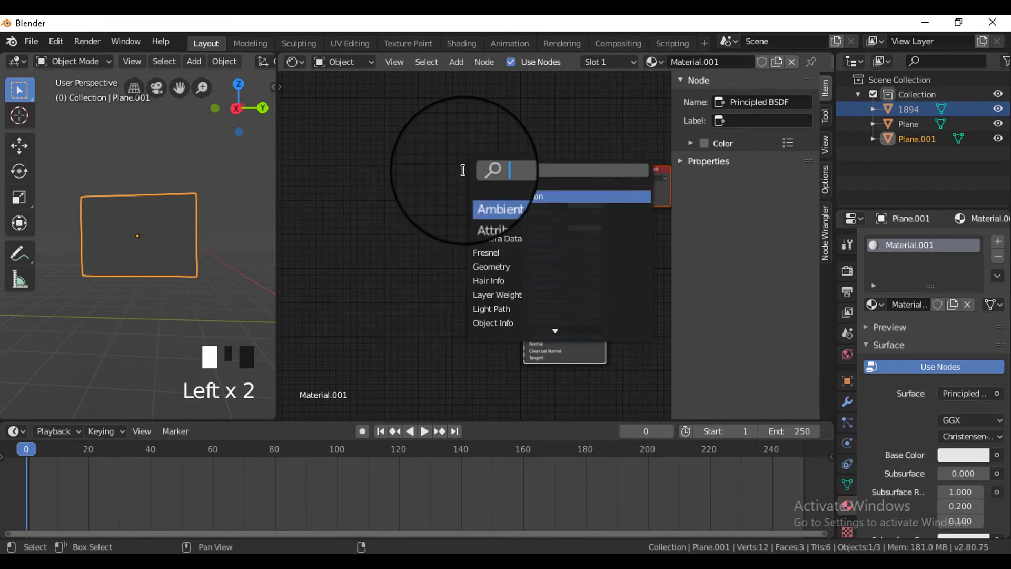
pyautogui.write('ima')
pyautogui.press('Escape')
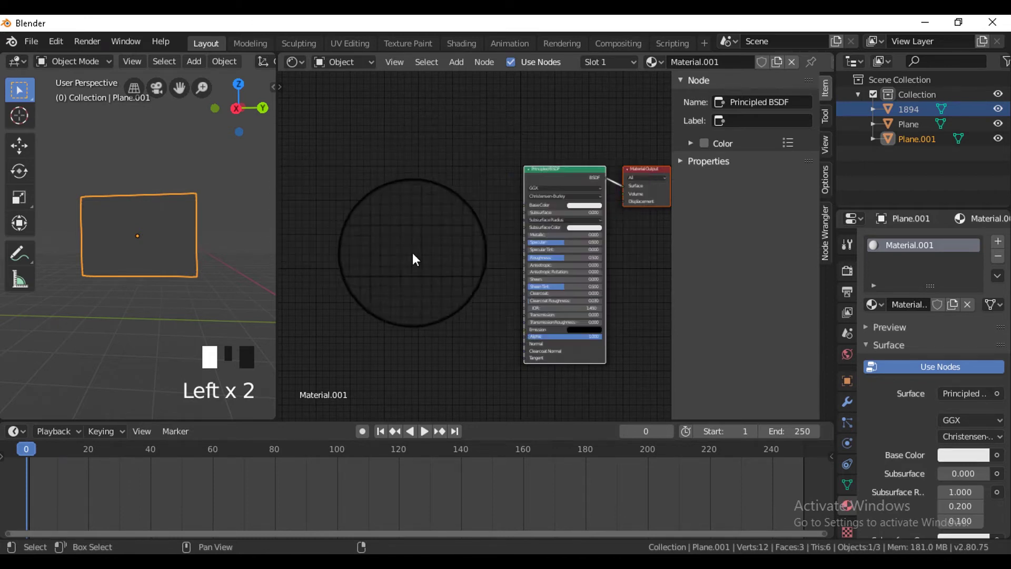
# Add an Image Texture node to the plane's material and load 1_M82obH1EokohtkCbzbpnQg.png into it
pyautogui.hotkey('shift', 'a')
pyautogui.click(428, 231)
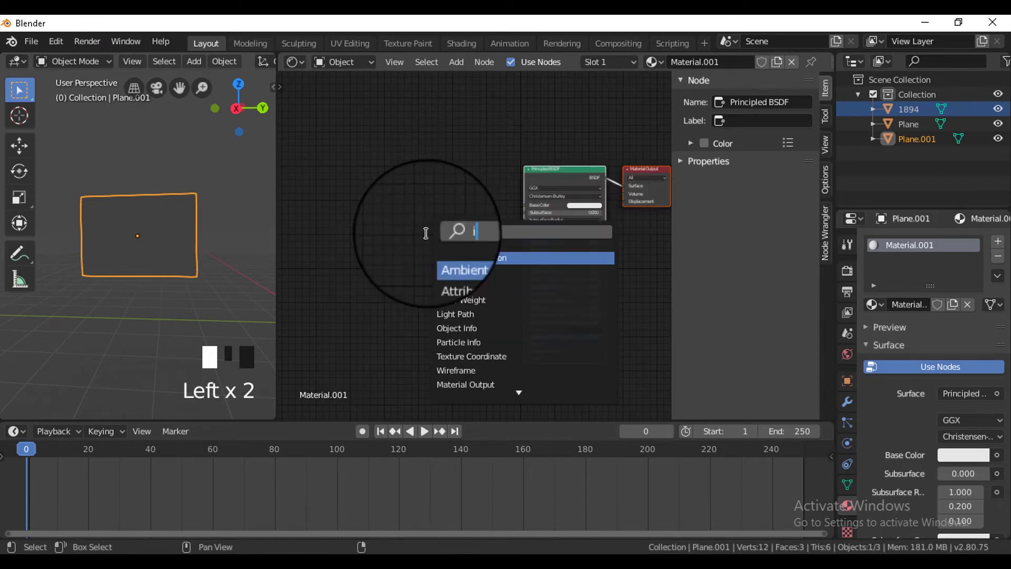
pyautogui.write('imag')
pyautogui.press('Return')
pyautogui.click(349, 244)
pyautogui.scroll(10, 372, 259)
pyautogui.click(492, 295)
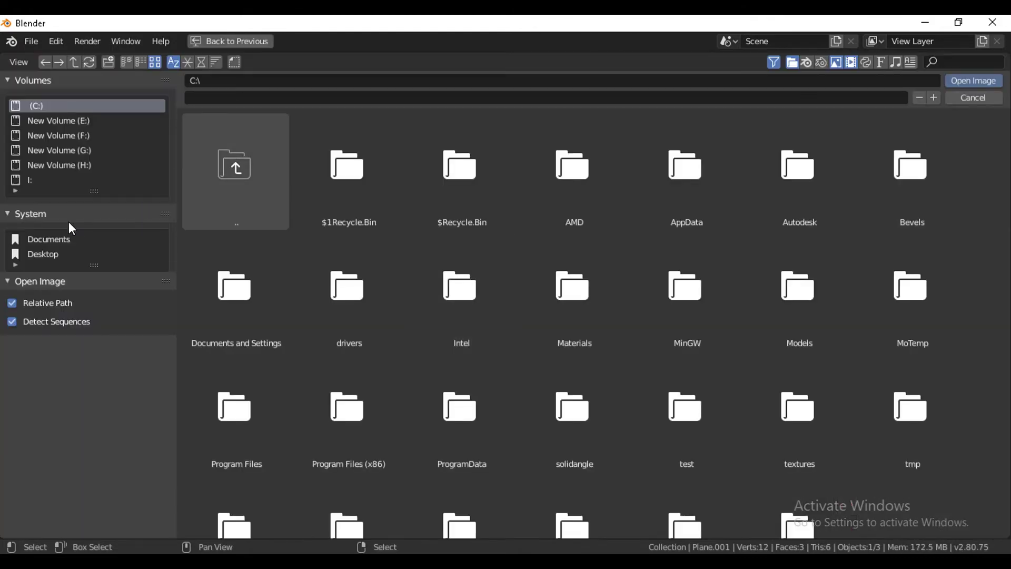
pyautogui.click(74, 120)
pyautogui.click(573, 171)
pyautogui.click(349, 167)
pyautogui.click(974, 81)
# Connect the image's Color to the Principled BSDF's Alpha and insert a Math node on that link
pyautogui.moveTo(544, 253); pyautogui.dragTo(434, 198, button='middle')
pyautogui.scroll(1, 435, 200)
pyautogui.moveTo(416, 206); pyautogui.dragTo(577, 354)
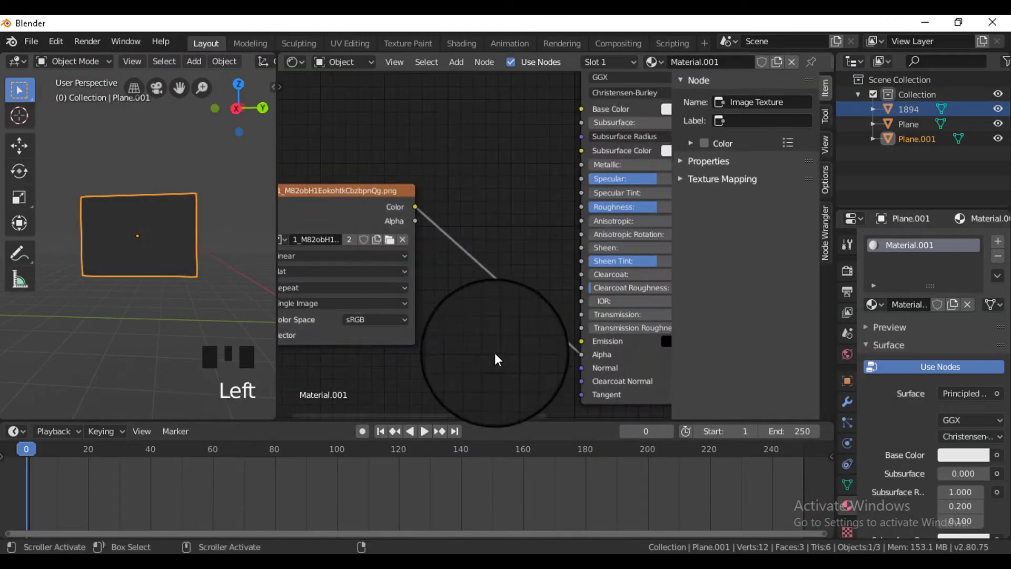
pyautogui.scroll(-6, 497, 316)
pyautogui.scroll(8, 516, 277)
pyautogui.hotkey('shift', 'a')
pyautogui.click(499, 247)
pyautogui.write('math')
pyautogui.press('Return')
pyautogui.click(455, 154)
# Set the Math node to Greater Than with a threshold of 0.05
pyautogui.click(518, 203)
pyautogui.click(502, 422)
pyautogui.press('Left')
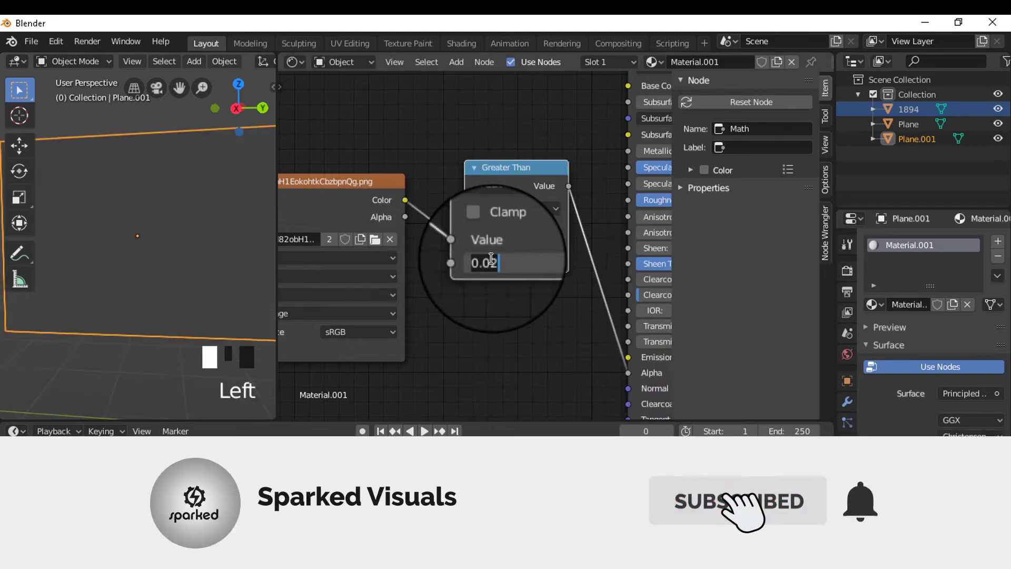
pyautogui.press('Return')
# Set the plane material's Blend Mode to Alpha Blend
pyautogui.moveTo(591, 258); pyautogui.dragTo(433, 221, button='middle')
pyautogui.scroll(-2, 434, 221)
pyautogui.moveTo(581, 210); pyautogui.dragTo(524, 266, button='middle')
pyautogui.scroll(-10, 965, 432)
pyautogui.click(970, 392)
pyautogui.click(966, 459)
pyautogui.moveTo(308, 394); pyautogui.dragTo(444, 392, button='middle')
pyautogui.scroll(5, 150, 289)
# Rotate the code plane -90° about the X axis and rescale it along Y
pyautogui.write('r')
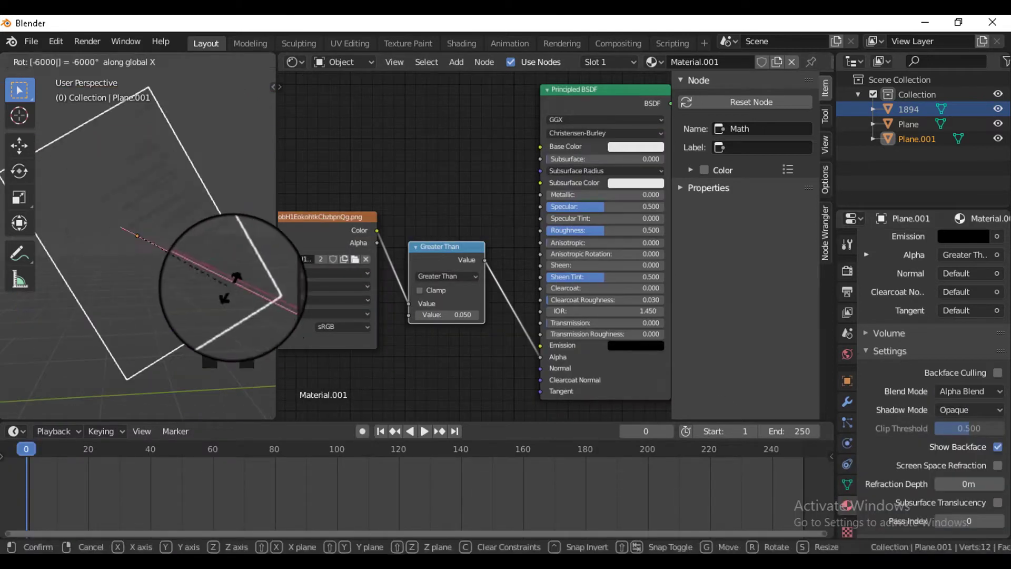
pyautogui.write('x-90')
pyautogui.press('Return')
pyautogui.press('s')
pyautogui.press('y')
pyautogui.click(188, 221)
# Enlarge the 3D view area and adjust the code plane's proportions by scaling it along Z and Y
pyautogui.moveTo(276, 191); pyautogui.dragTo(482, 197)
pyautogui.scroll(-1, 235, 267)
pyautogui.press('s')
pyautogui.rightClick(248, 260)
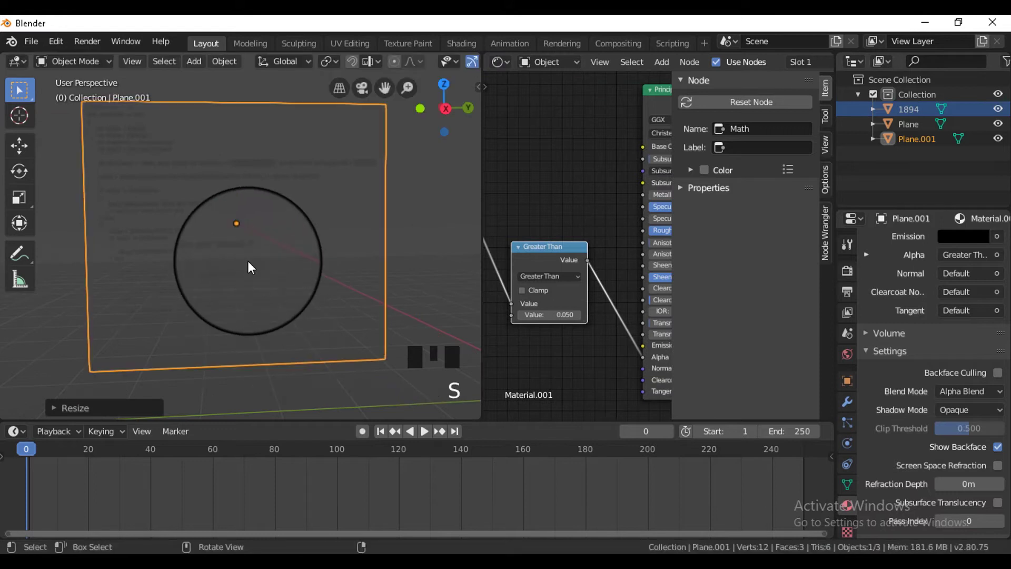
pyautogui.press('s')
pyautogui.press('z')
pyautogui.click(248, 256)
pyautogui.press('s')
pyautogui.press('y')
pyautogui.click(251, 257)
# Add an Emission node and a Mix Shader node to the code plane's material
pyautogui.moveTo(640, 329); pyautogui.dragTo(599, 236, button='middle')
pyautogui.hotkey('shift', 'a')
pyautogui.write('semi')
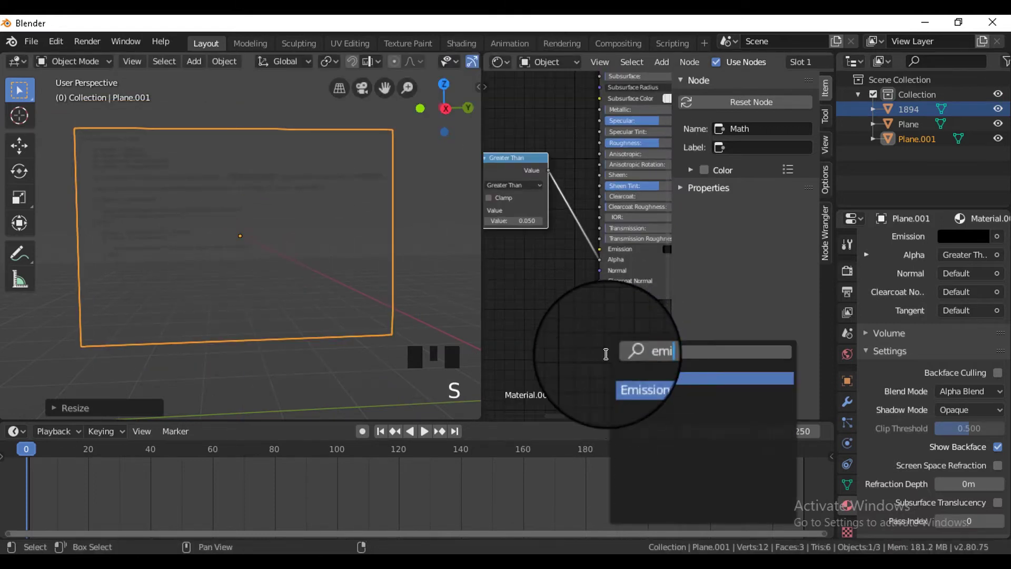
pyautogui.press('Return')
pyautogui.click(573, 328)
pyautogui.moveTo(605, 382); pyautogui.dragTo(622, 369, button='middle')
pyautogui.hotkey('shift', 'a')
pyautogui.write('smix')
pyautogui.press('Return')
pyautogui.click(732, 314)
# Wire the Principled BSDF and Emission into the Mix Shader, drive Fac with Greater Than, and feed the result to the Material Output's Surface
pyautogui.moveTo(618, 367); pyautogui.dragTo(738, 308)
pyautogui.moveTo(521, 190); pyautogui.dragTo(738, 297)
pyautogui.moveTo(712, 200); pyautogui.dragTo(717, 272, button='middle')
pyautogui.moveTo(743, 370); pyautogui.dragTo(742, 359)
pyautogui.moveTo(697, 117); pyautogui.dragTo(743, 369)
pyautogui.moveTo(814, 347); pyautogui.dragTo(723, 130)
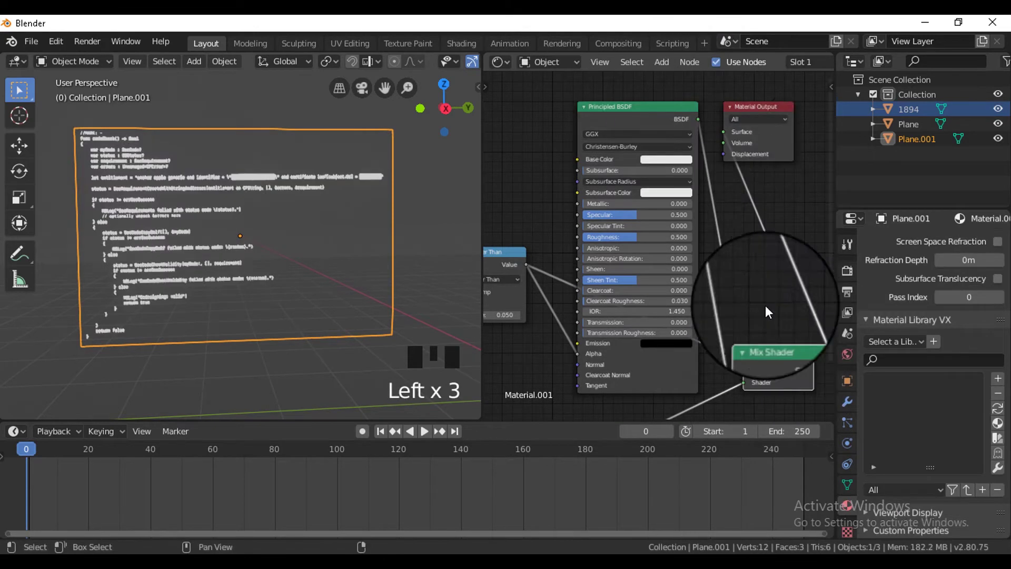
# Set the code plane's Emission color to blue and its strength to 11.8
pyautogui.moveTo(779, 372); pyautogui.dragTo(833, 271, button='middle')
pyautogui.click(662, 352)
pyautogui.click(700, 222)
pyautogui.moveTo(643, 361); pyautogui.dragTo(751, 368)
pyautogui.scroll(3, 459, 231)
pyautogui.click(551, 212)
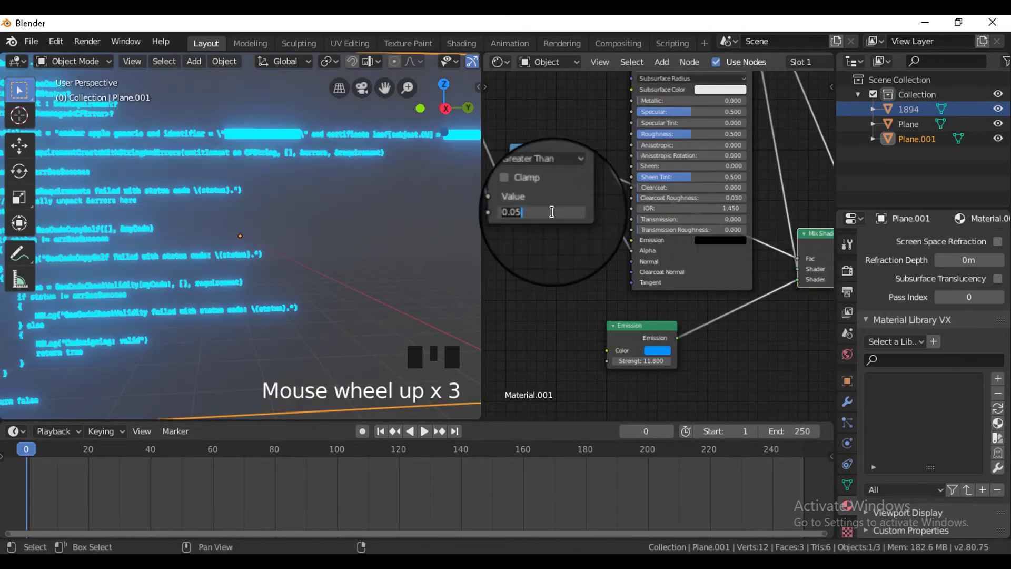
pyautogui.scroll(-6, 421, 157)
# Add Mapping and Texture Coordinate nodes in front of the code Image Texture node
pyautogui.click(711, 220)
pyautogui.hotkey('ctrl', 't')
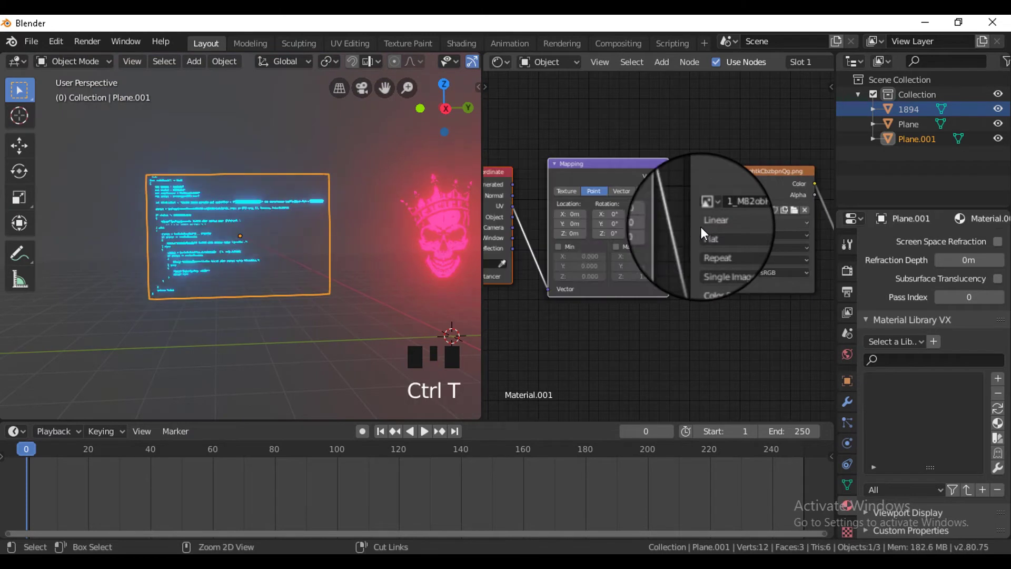
pyautogui.scroll(8, 631, 263)
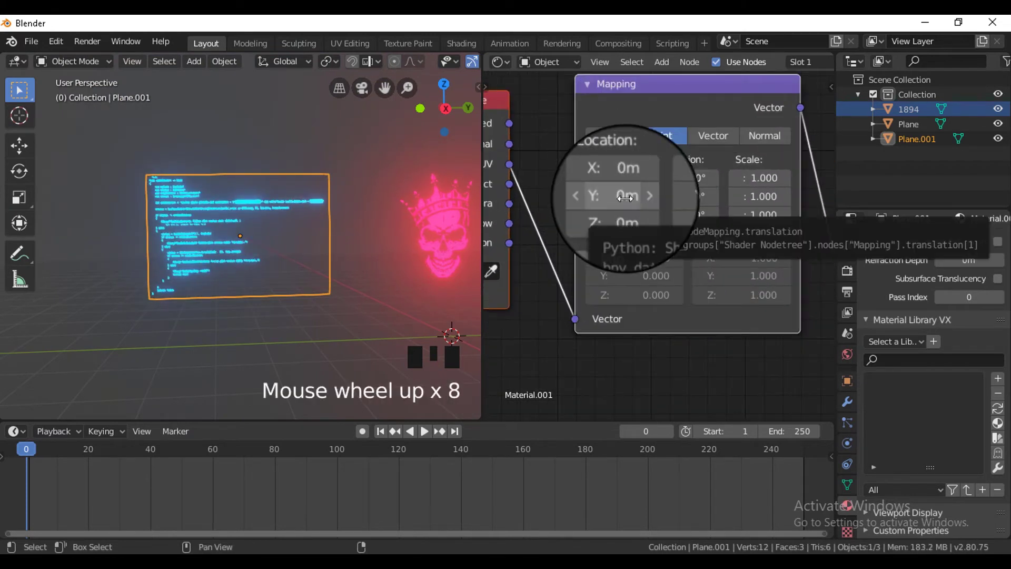
# Test shifting the Mapping node's Y location, reset it to 0 m, and keyframe the location at frame 0
pyautogui.click(638, 196)
pyautogui.moveTo(621, 196); pyautogui.dragTo(627, 197)
pyautogui.click(625, 198)
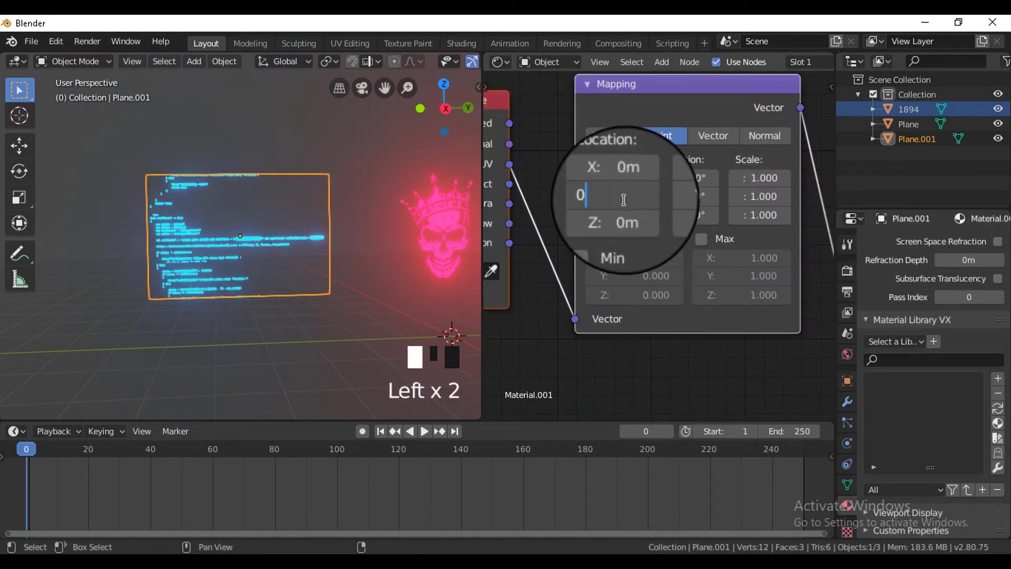
pyautogui.press('Return')
pyautogui.press('i')
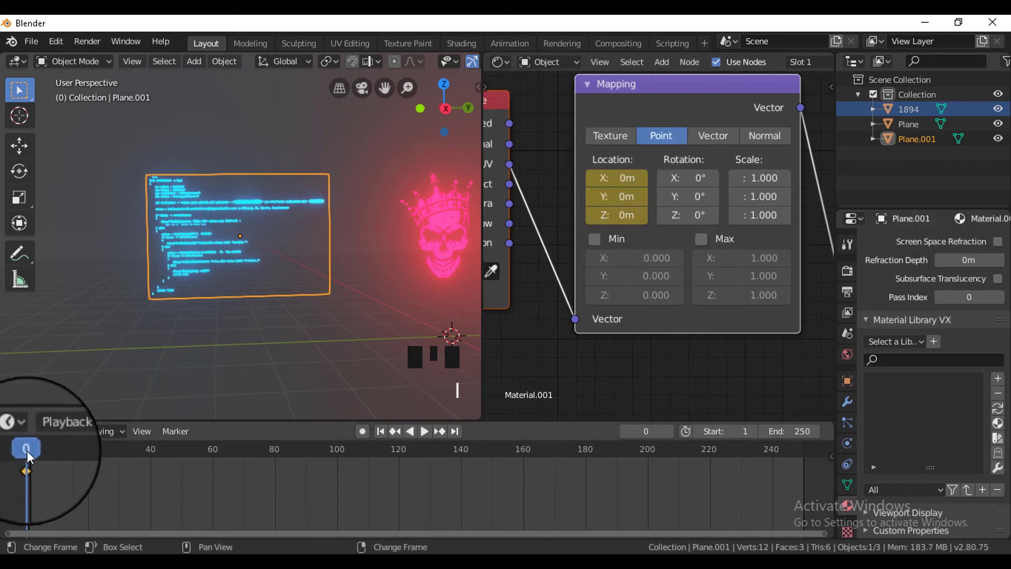
# Keyframe the Mapping node's Y location at about -12.6 m on frame 40 and play the animation
pyautogui.moveTo(40, 453); pyautogui.dragTo(91, 457)
pyautogui.moveTo(155, 460); pyautogui.dragTo(152, 460)
pyautogui.moveTo(619, 197)
pyautogui.mouseDown()
pyautogui.moveTo(508, 214)
pyautogui.moveTo(618, 196)
pyautogui.mouseUp()
pyautogui.press('i')
pyautogui.click(391, 432)
pyautogui.click(427, 431)
pyautogui.click(428, 429)
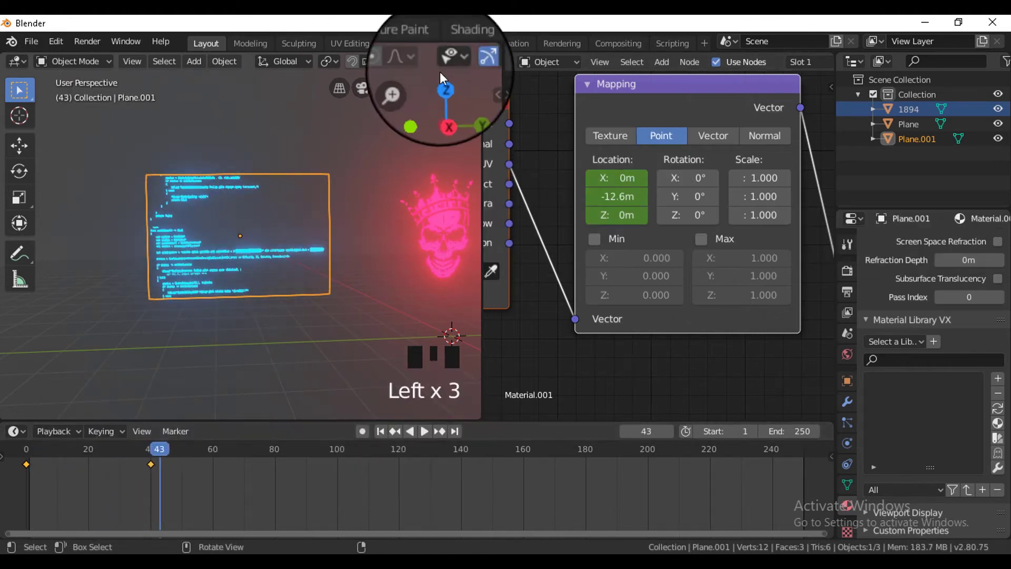
# Slow the code scroll by moving the second keyframe to frame 80, and play it back
pyautogui.moveTo(150, 463); pyautogui.dragTo(274, 463)
pyautogui.click(425, 430)
pyautogui.click(380, 431)
pyautogui.click(425, 431)
pyautogui.click(424, 431)
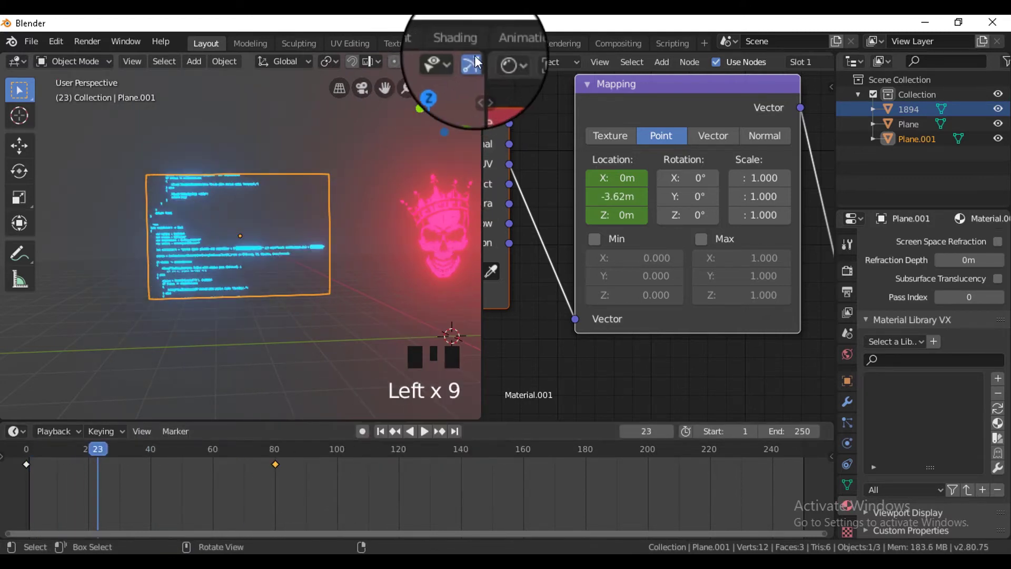
# Close the Shader Editor area and move the first keyframe to frame 1
pyautogui.moveTo(482, 54); pyautogui.dragTo(657, 66)
pyautogui.moveTo(28, 463); pyautogui.dragTo(32, 463)
pyautogui.moveTo(349, 521); pyautogui.dragTo(15, 430)
pyautogui.click(14, 429)
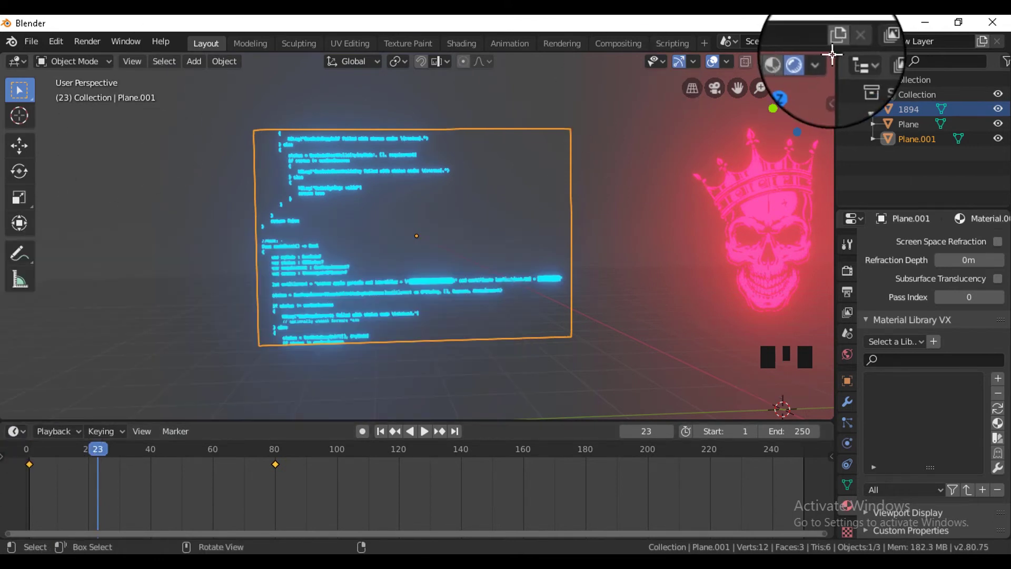
# Open a Graph Editor beside the 3D view and expand the material's channels to select Y Location (Mapping)
pyautogui.moveTo(832, 53); pyautogui.dragTo(394, 100)
pyautogui.click(411, 61)
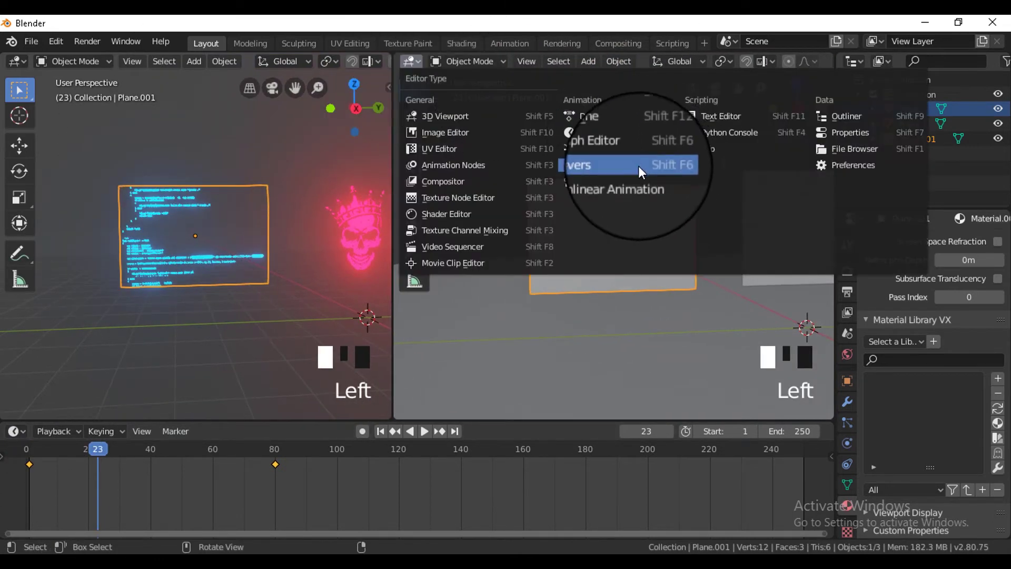
pyautogui.click(621, 153)
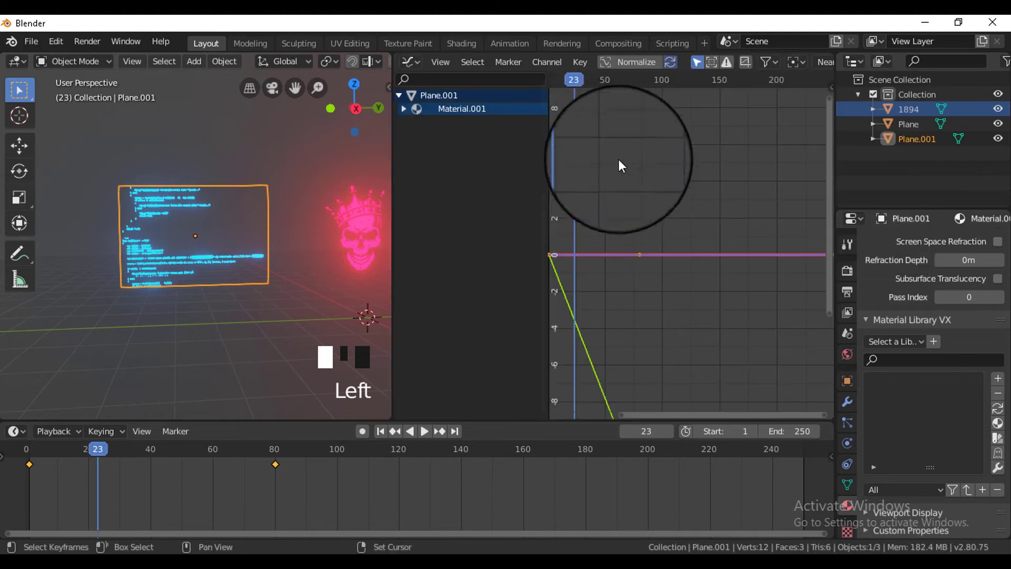
pyautogui.click(404, 108)
pyautogui.click(424, 124)
pyautogui.click(429, 124)
pyautogui.click(408, 122)
pyautogui.click(460, 148)
# Set the Y Location keyframes' handle type to Vector
pyautogui.scroll(-1, 620, 274)
pyautogui.press('Home')
pyautogui.press('v')
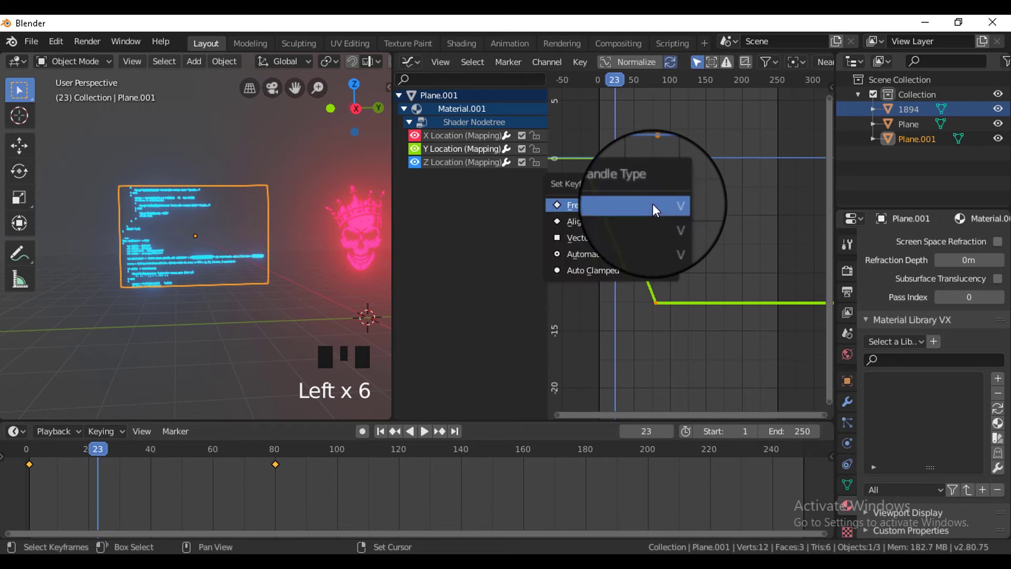
pyautogui.click(633, 239)
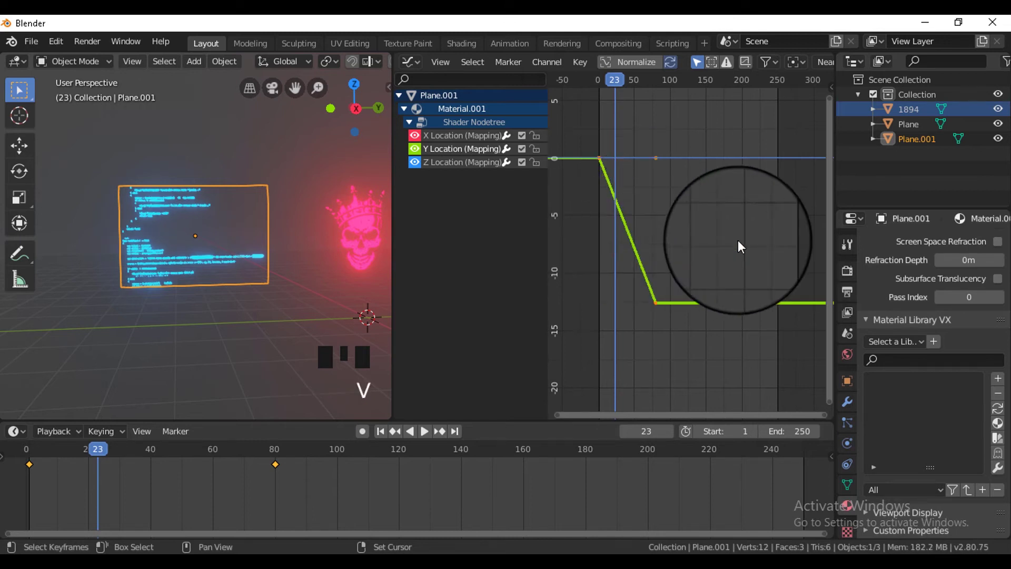
pyautogui.click(467, 138)
pyautogui.click(486, 153)
pyautogui.press('v')
pyautogui.click(697, 206)
# Add a Stepped modifier to the Y Location curve with a Step Size of about 12.3
pyautogui.press('n')
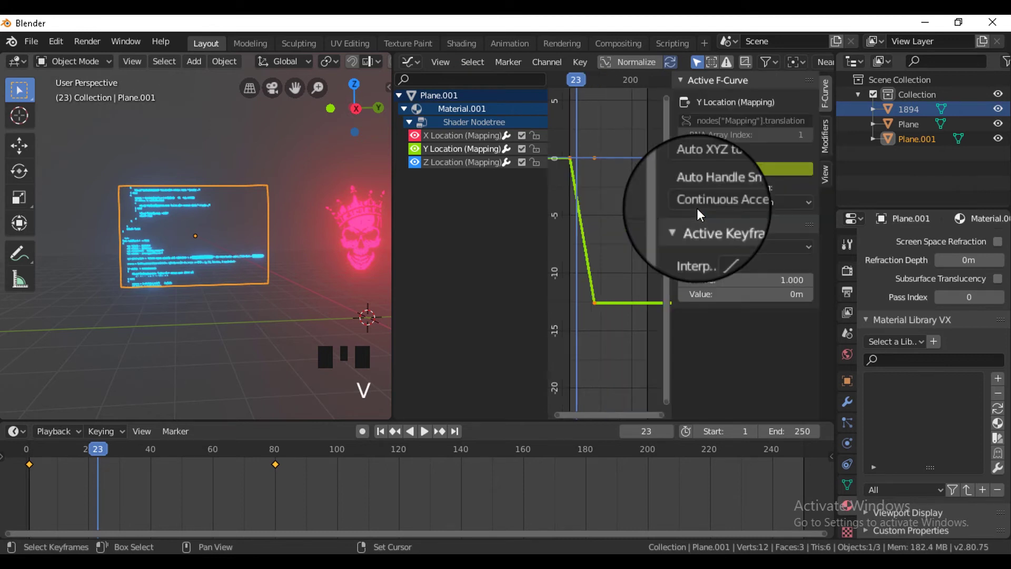
pyautogui.click(826, 135)
pyautogui.click(748, 101)
pyautogui.click(751, 217)
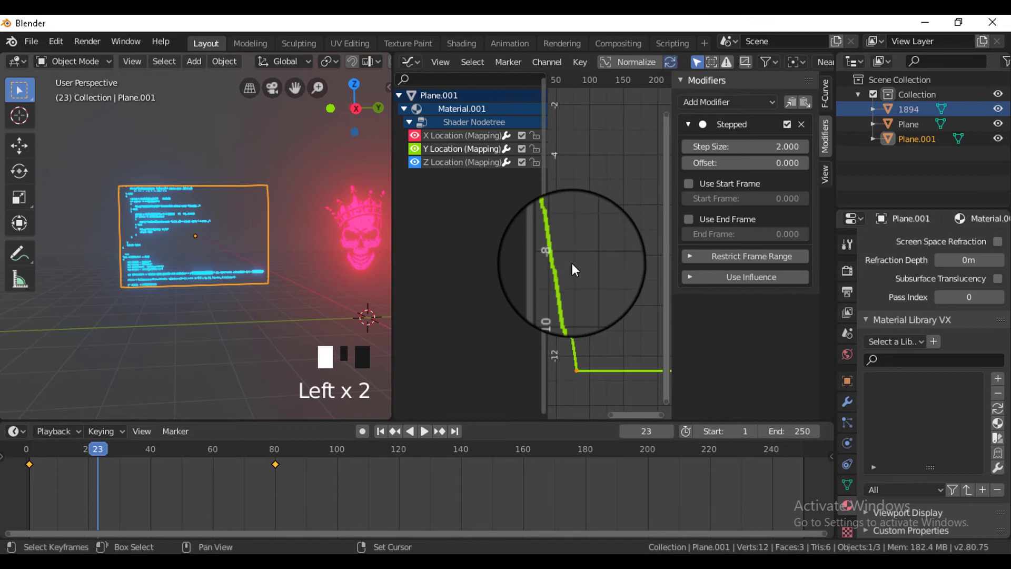
pyautogui.scroll(2, 572, 263)
pyautogui.moveTo(590, 251); pyautogui.dragTo(638, 268, button='middle')
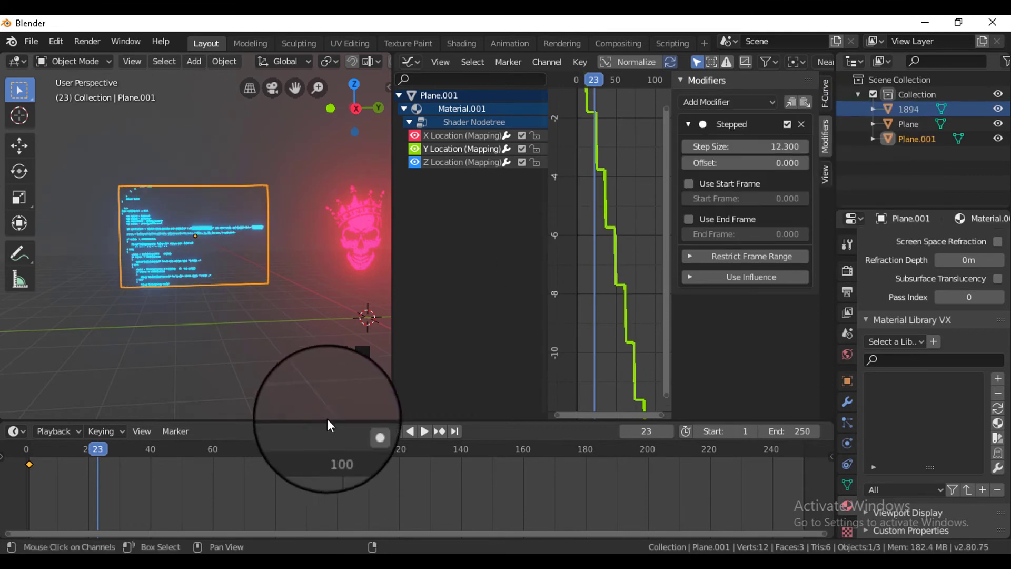
# Play back the stepped code scroll and fine-tune the modifier's Step Size
pyautogui.click(380, 431)
pyautogui.click(424, 432)
pyautogui.moveTo(779, 148); pyautogui.dragTo(800, 151)
pyautogui.press('Left')
pyautogui.press('Left')
pyautogui.press('Left')
pyautogui.press('Left')
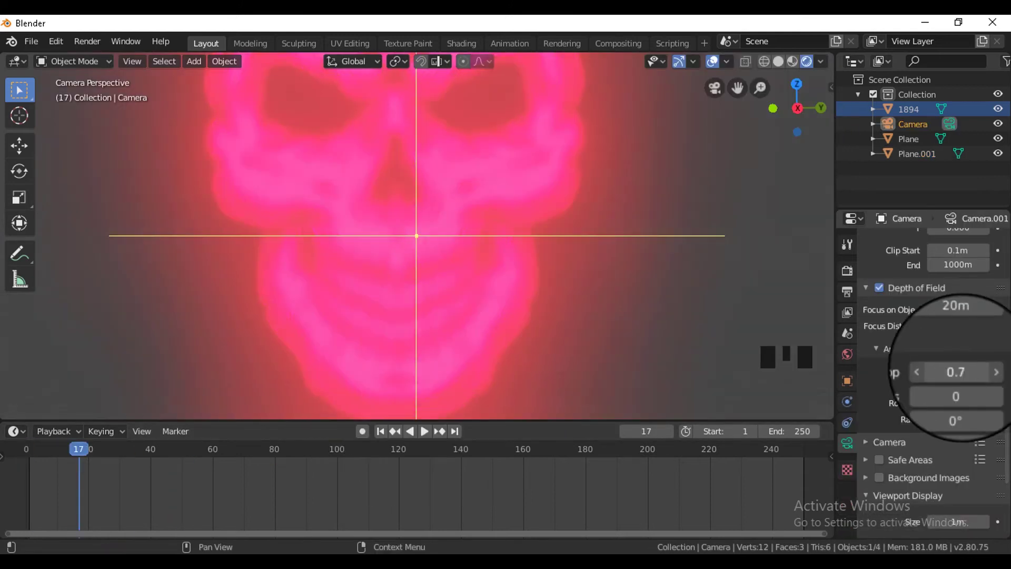
# Move the code plane along the X axis toward the camera
pyautogui.scroll(-6, 492, 311)
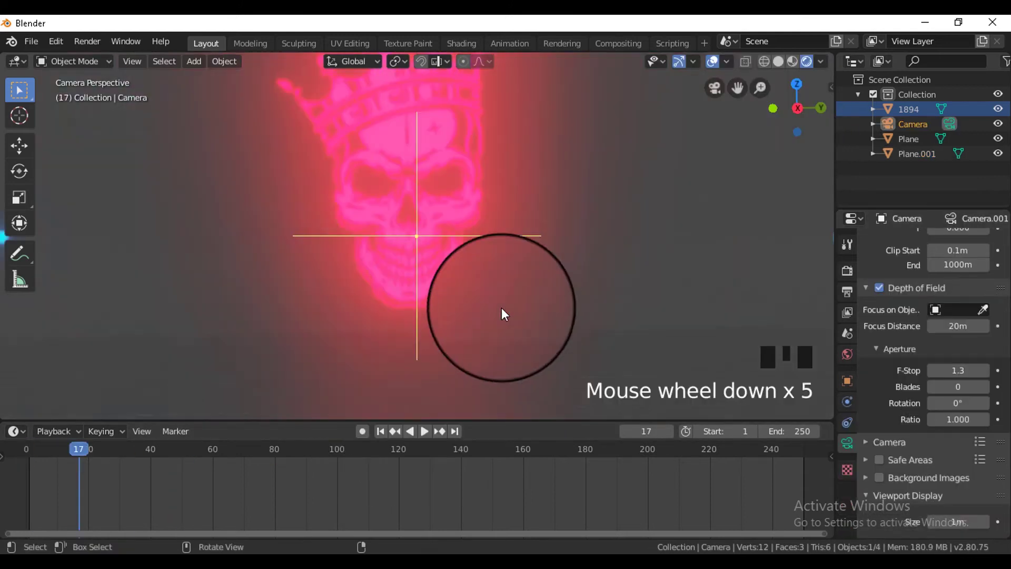
pyautogui.click(209, 241)
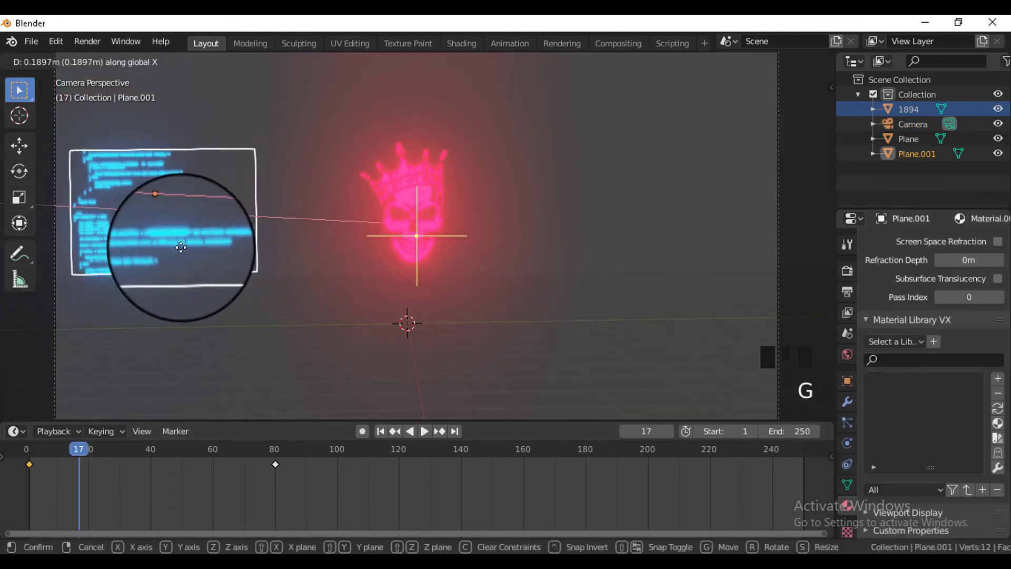
pyautogui.click(485, 234)
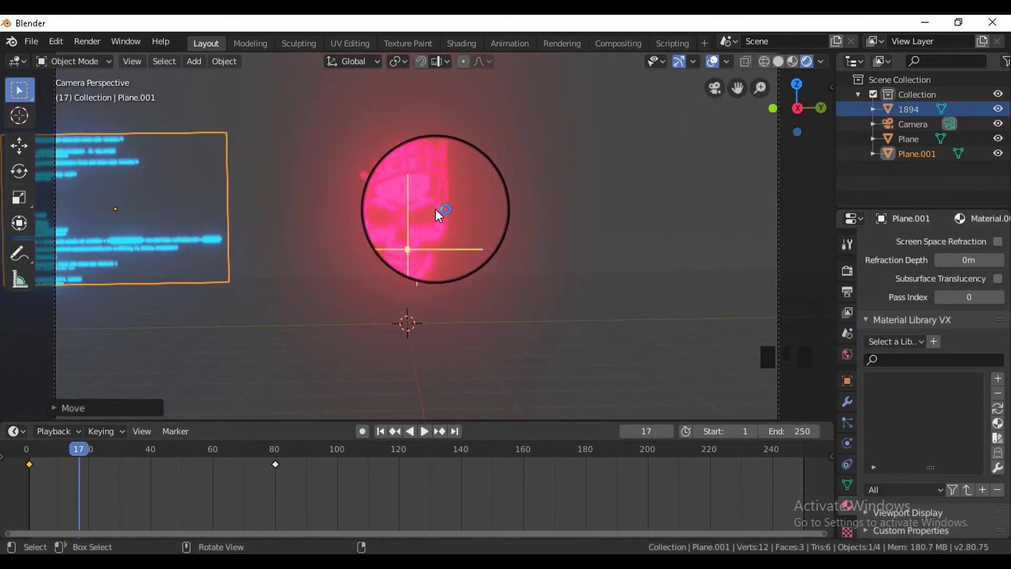
# Duplicate the code plane, place the copy on the opposite side of the skull and adjust its depth along the X axis
pyautogui.hotkey('shift', 'd')
pyautogui.click(709, 259)
pyautogui.press('g')
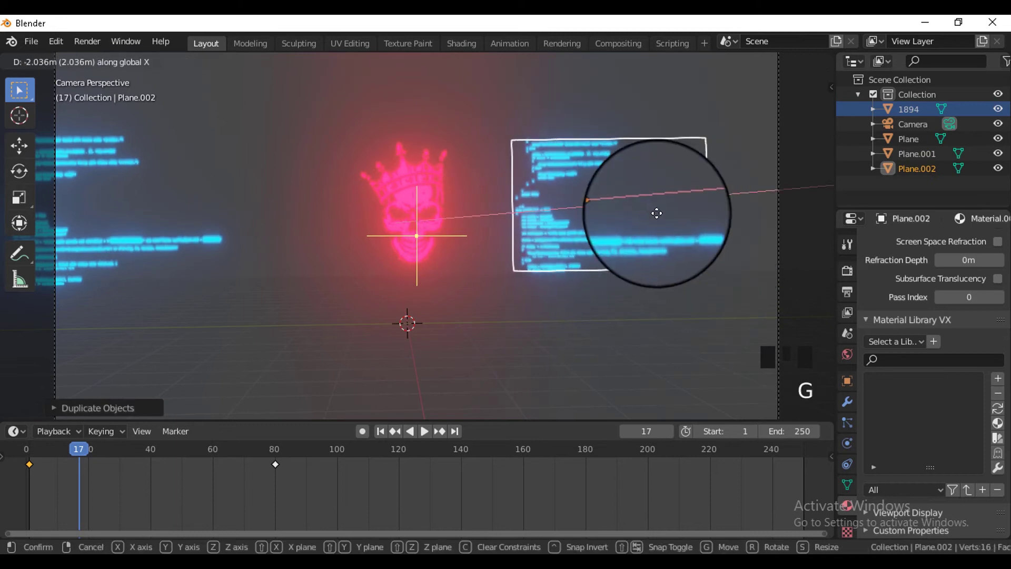
pyautogui.click(695, 181)
# Duplicate that code plane again and bring the copy closer to the camera and skull, adjusting it along the Y axis
pyautogui.hotkey('shift', 'd')
pyautogui.press('y')
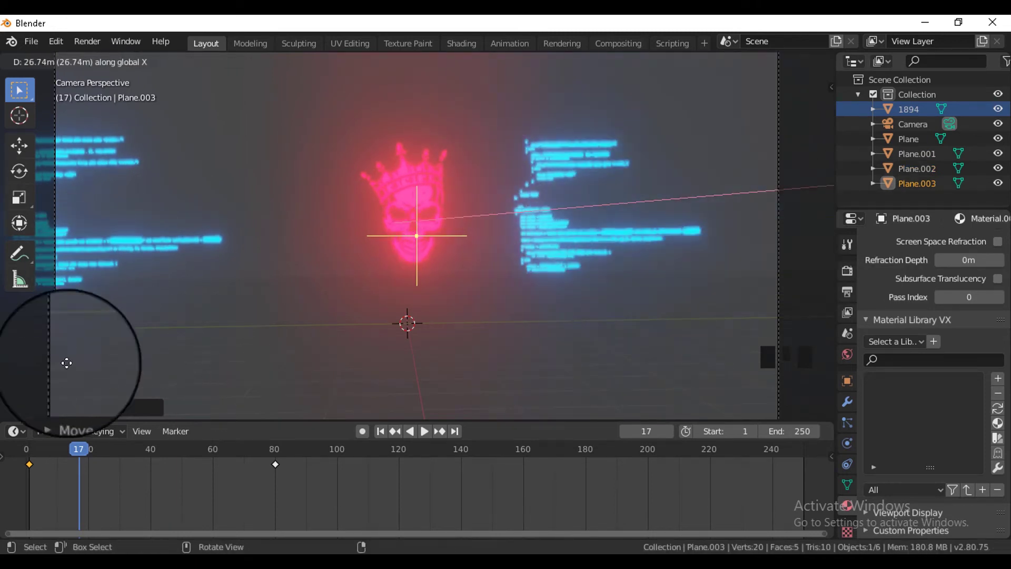
pyautogui.click(747, 280)
pyautogui.press('g')
pyautogui.press('y')
pyautogui.click(464, 313)
# Duplicate the first side's code plane and place the copy nearer the skull, overlapping the original
pyautogui.click(207, 259)
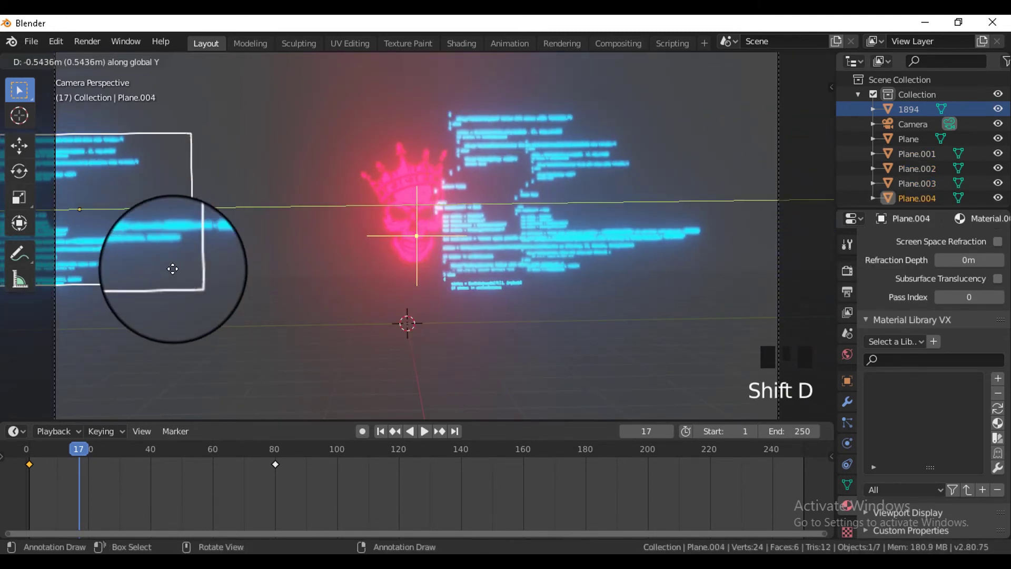
pyautogui.press('Escape')
pyautogui.press('g')
pyautogui.click(247, 327)
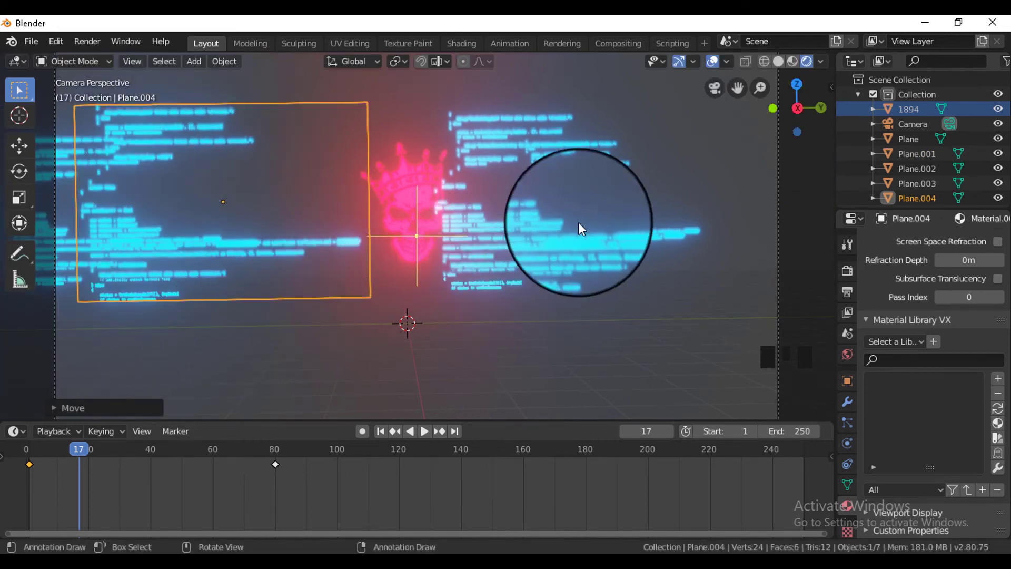
pyautogui.press('g')
pyautogui.click(316, 248)
pyautogui.scroll(-3, 484, 277)
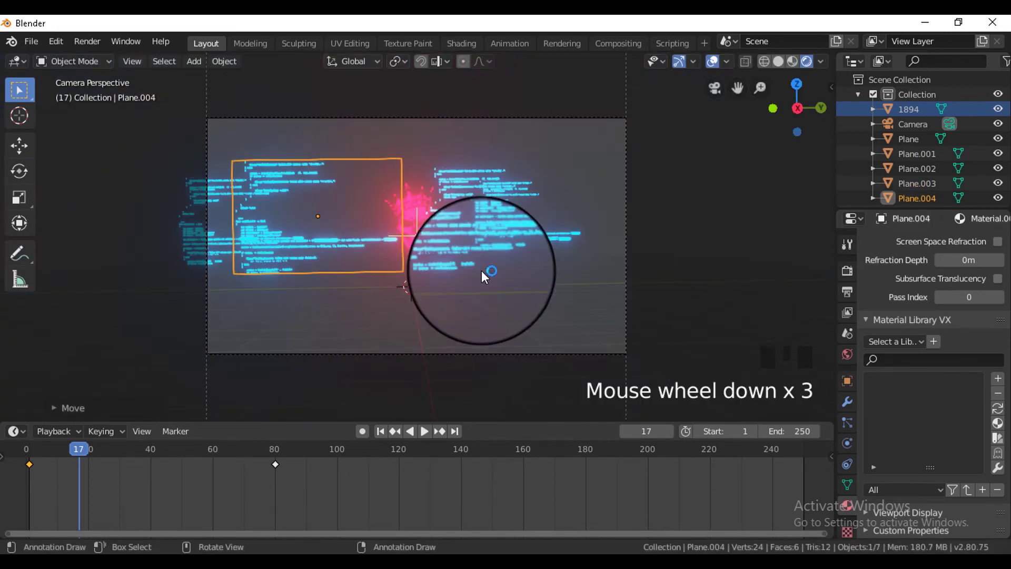
# Change the emission color of the newest code plane to green and open the emission color of its counterpart across the skull
pyautogui.scroll(12, 940, 373)
pyautogui.click(871, 457)
pyautogui.click(963, 476)
pyautogui.moveTo(921, 336); pyautogui.dragTo(878, 289)
pyautogui.click(513, 245)
pyautogui.click(991, 453)
pyautogui.click(963, 475)
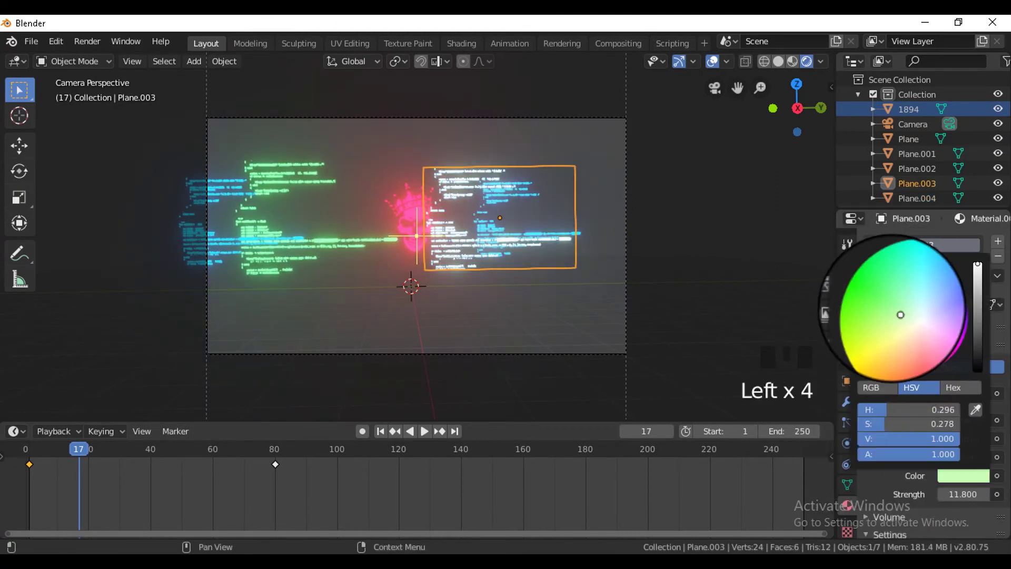
# Spread duplicates of the green code plane around the skull at different depths and preview the animation from the first frame
pyautogui.click(216, 216)
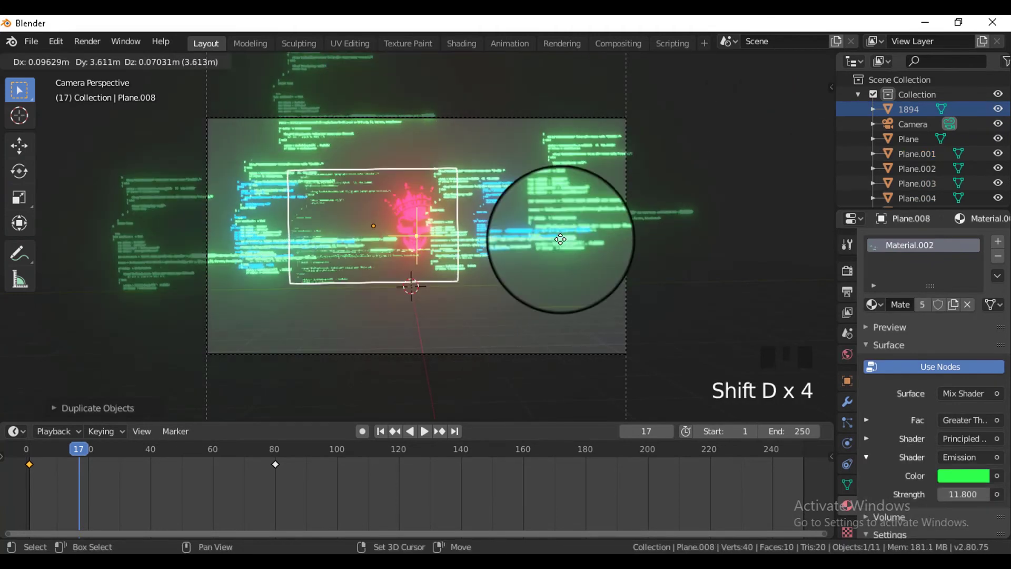
pyautogui.press('x')
pyautogui.click(478, 296)
pyautogui.press('g')
pyautogui.click(407, 189)
pyautogui.click(381, 431)
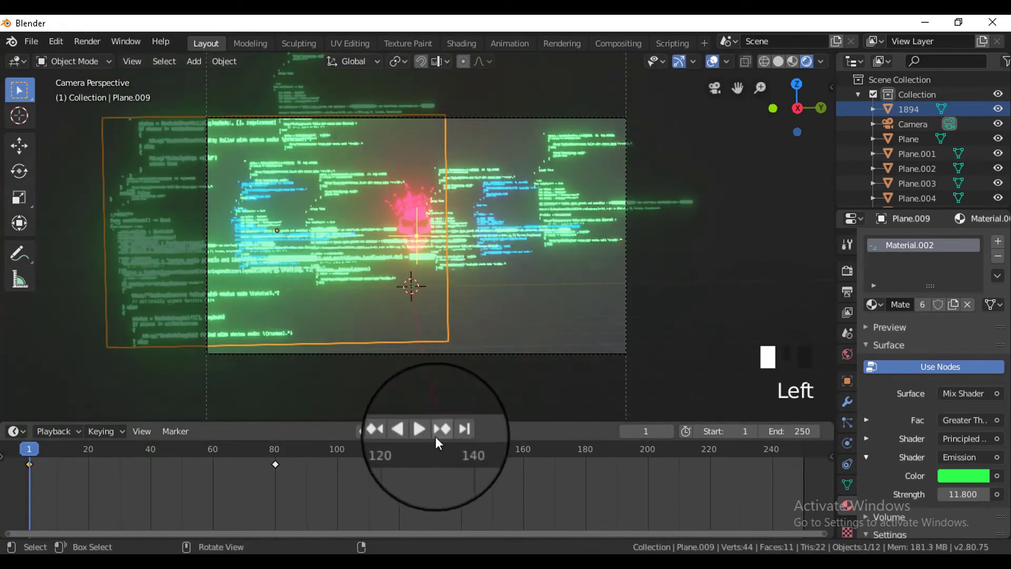
pyautogui.click(426, 433)
pyautogui.click(416, 432)
# Fly the camera in past the code planes to frame the skull, keyframe it and move that keyframe to frame 160
pyautogui.click(542, 354)
pyautogui.hotkey('shift', 'f')
pyautogui.press('w')
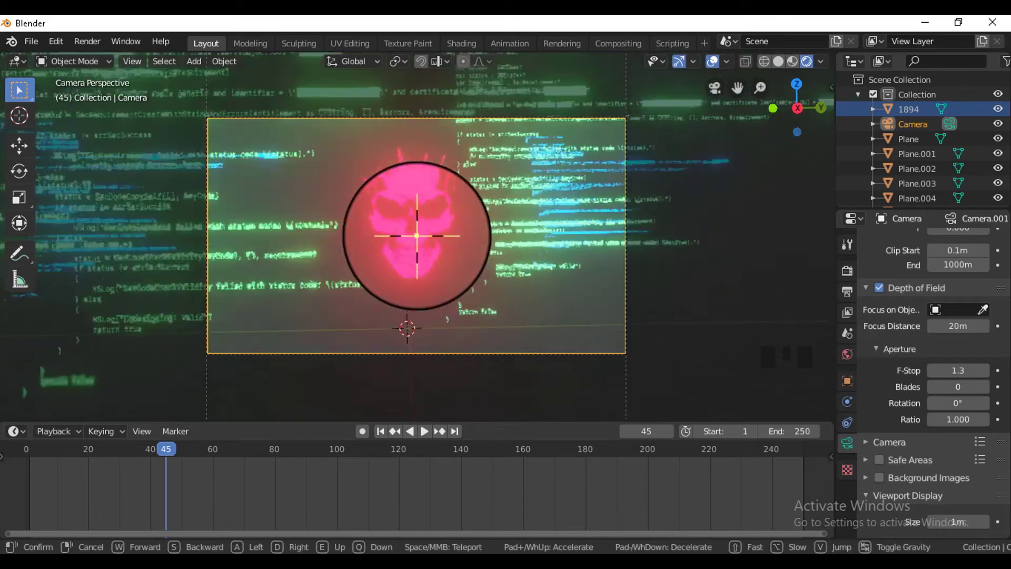
pyautogui.press('s')
pyautogui.click(417, 236)
pyautogui.press('i')
pyautogui.click(392, 289)
pyautogui.moveTo(166, 464); pyautogui.dragTo(523, 465)
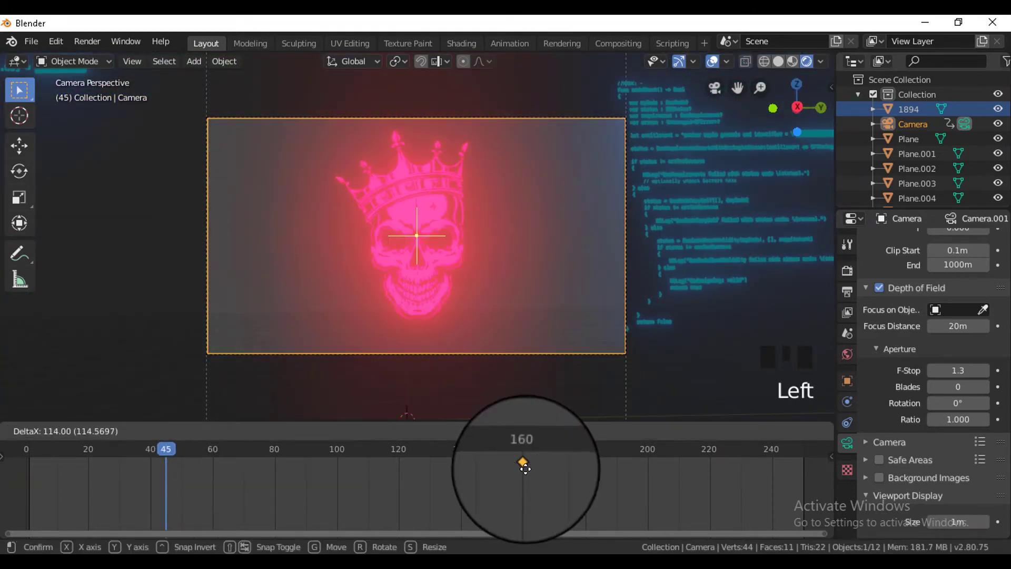
# Fly the camera back behind the code planes at frame 1 and insert its starting keyframe
pyautogui.click(27, 450)
pyautogui.hotkey('shift', 'f')
pyautogui.press('s')
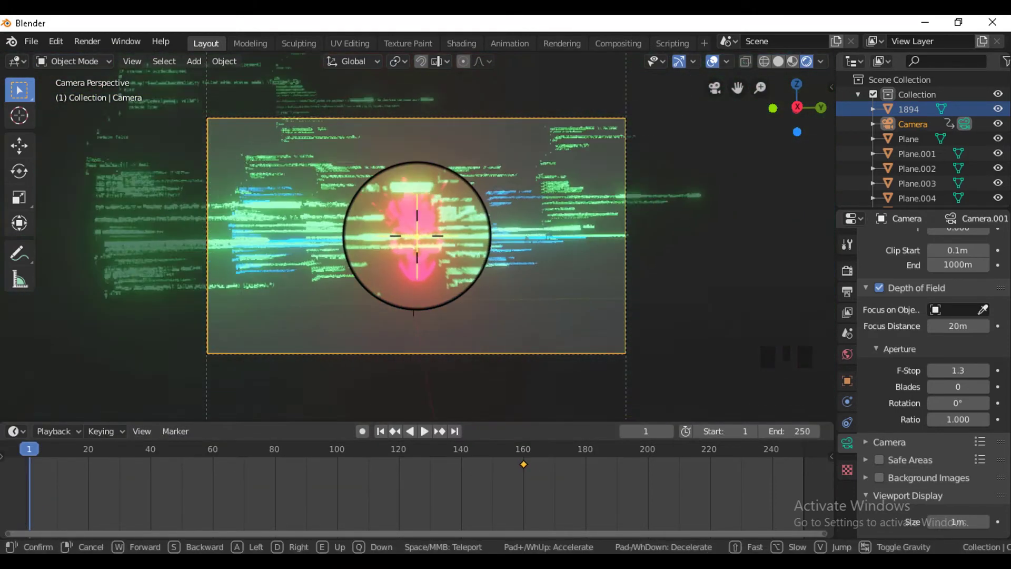
pyautogui.click(417, 235)
pyautogui.press('i')
pyautogui.click(417, 236)
# Preview the camera move and shift the code scroll's end keyframe from the Mapping node to frame 140
pyautogui.click(417, 431)
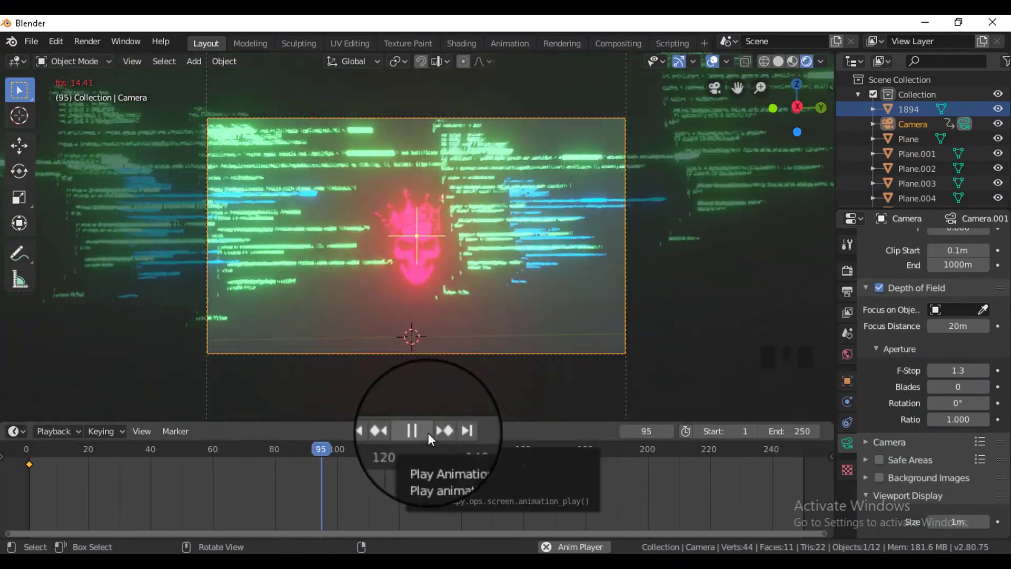
pyautogui.moveTo(424, 449); pyautogui.dragTo(263, 485)
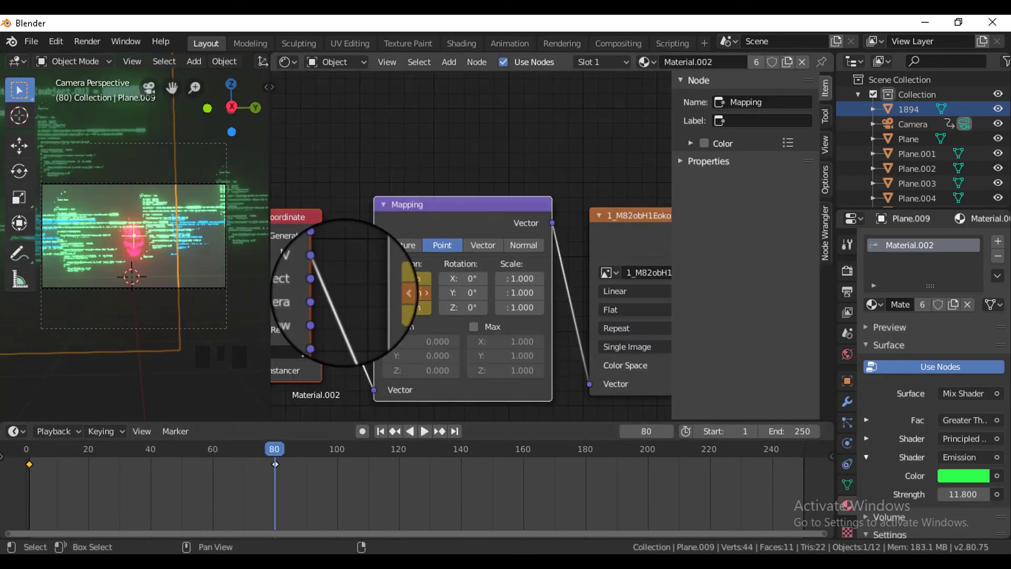
pyautogui.click(381, 430)
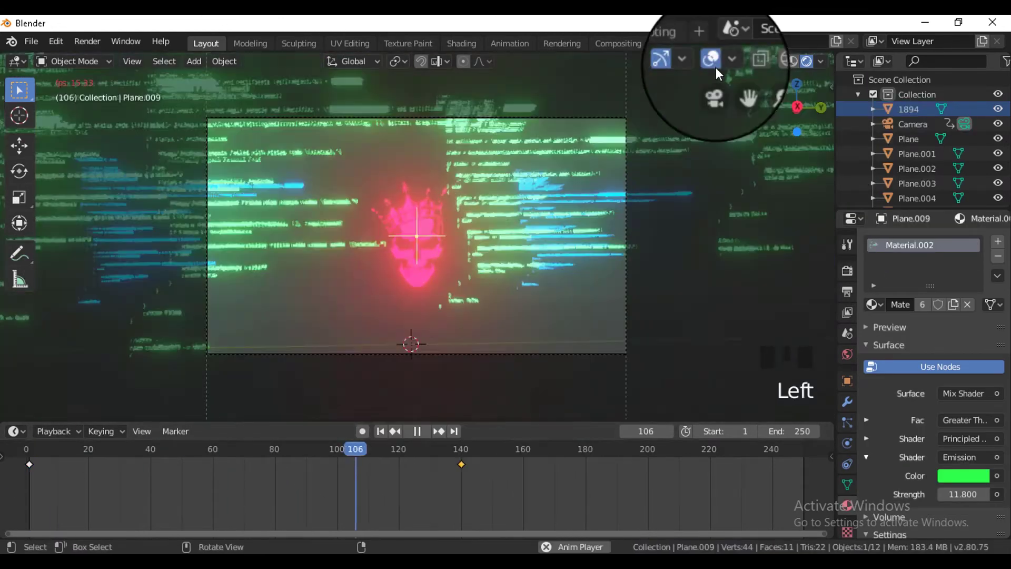
# Open the skull material's nodes, undo the last change and scrub through the animation
pyautogui.click(182, 65)
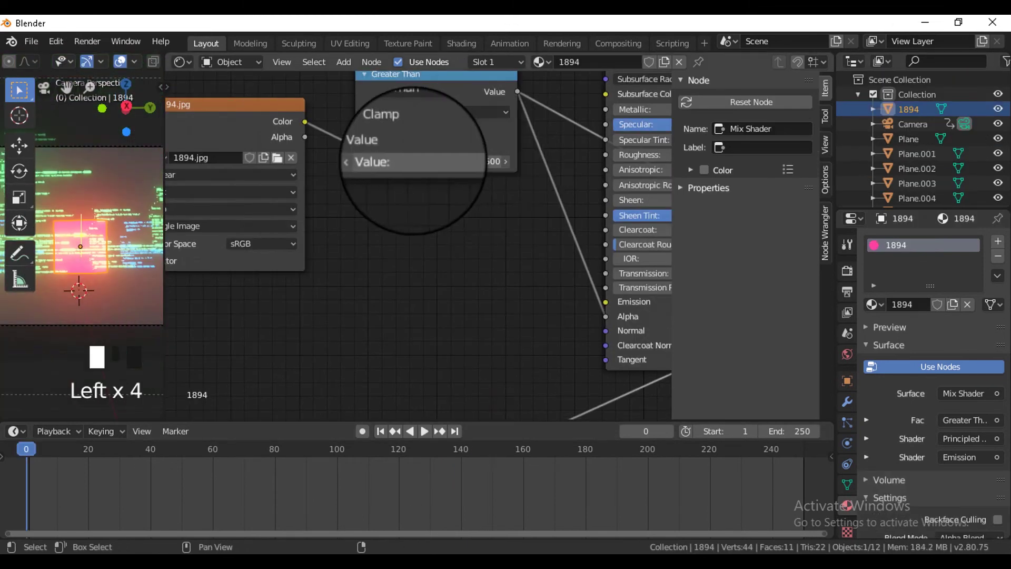
pyautogui.hotkey('ctrl', 'z')
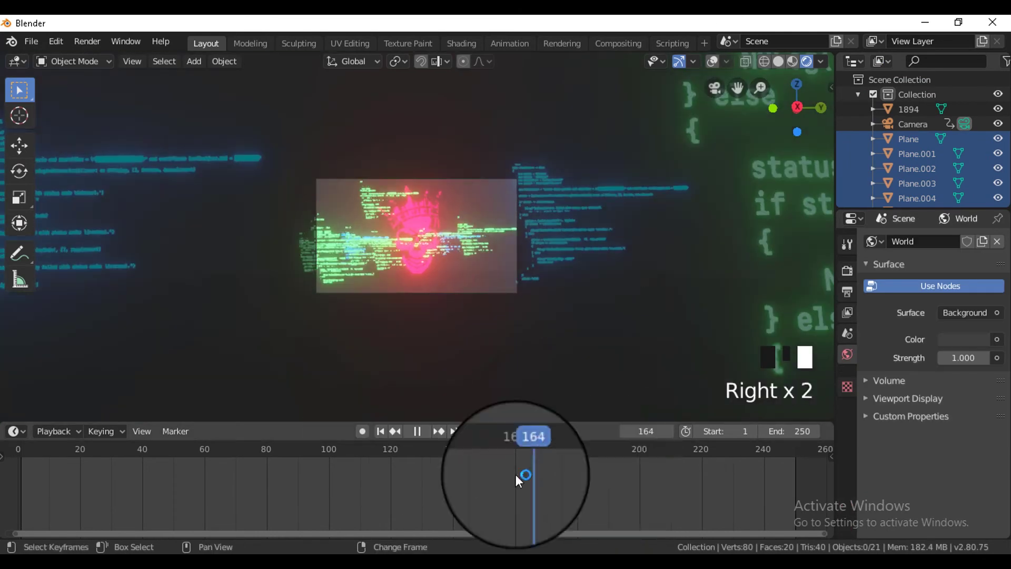
pyautogui.moveTo(524, 476); pyautogui.dragTo(366, 477)
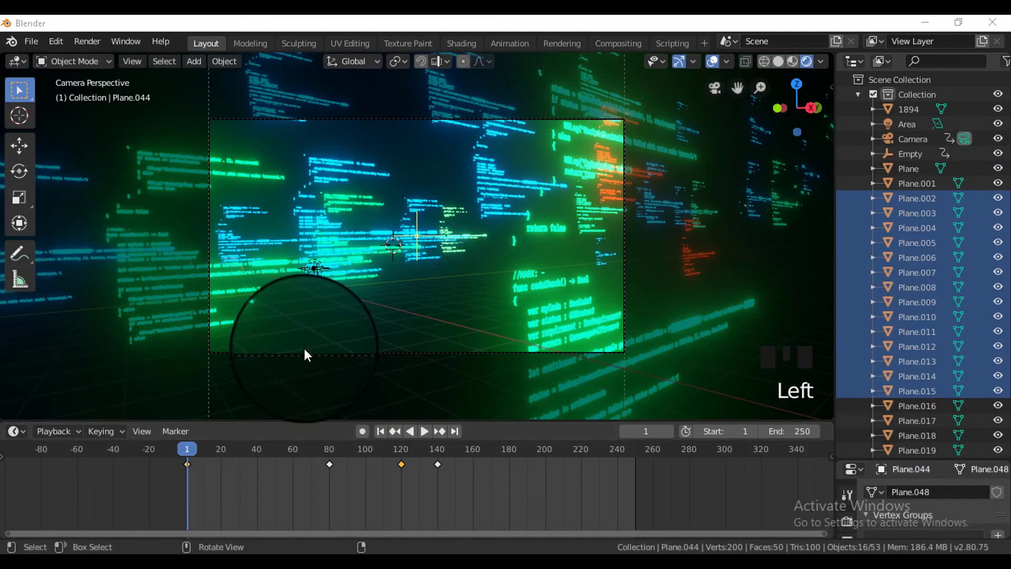
# Duplicate the selected group of code planes twice, placing one copy on each side of the original group
pyautogui.scroll(2, 536, 333)
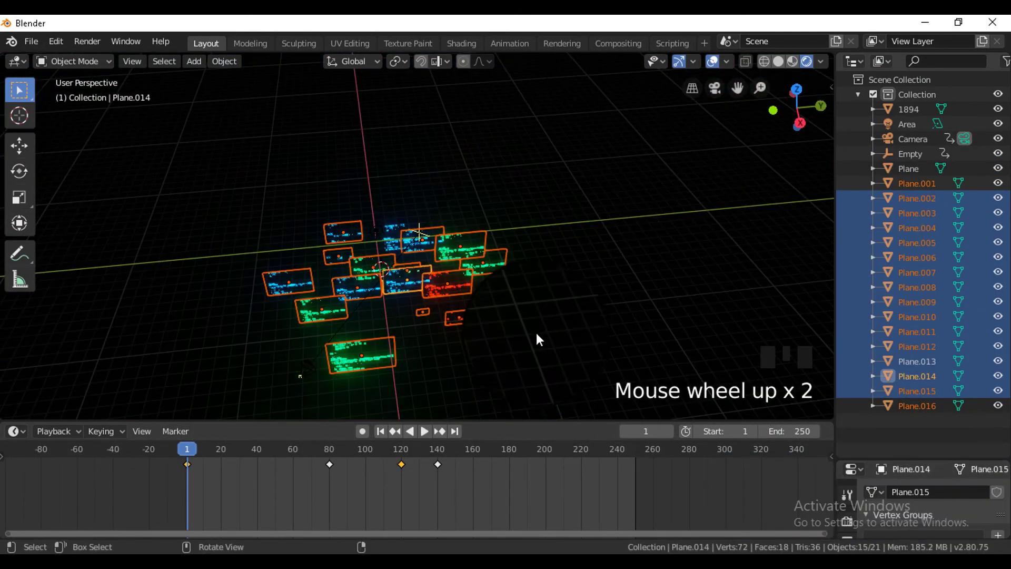
pyautogui.moveTo(536, 332); pyautogui.dragTo(487, 284, button='middle')
pyautogui.hotkey('shift', 'd')
pyautogui.click(739, 271)
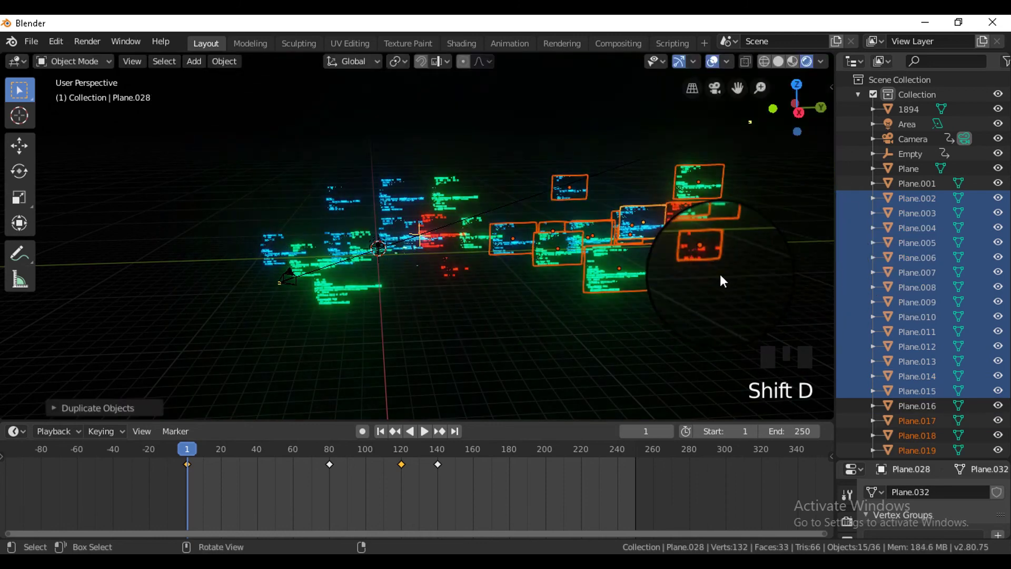
pyautogui.hotkey('shift', 'd')
pyautogui.click(223, 293)
# Duplicate the group of code planes three more times to form a second row alongside the first
pyautogui.hotkey('shift', 'd')
pyautogui.click(493, 152)
pyautogui.hotkey('shift', 'd')
pyautogui.click(736, 144)
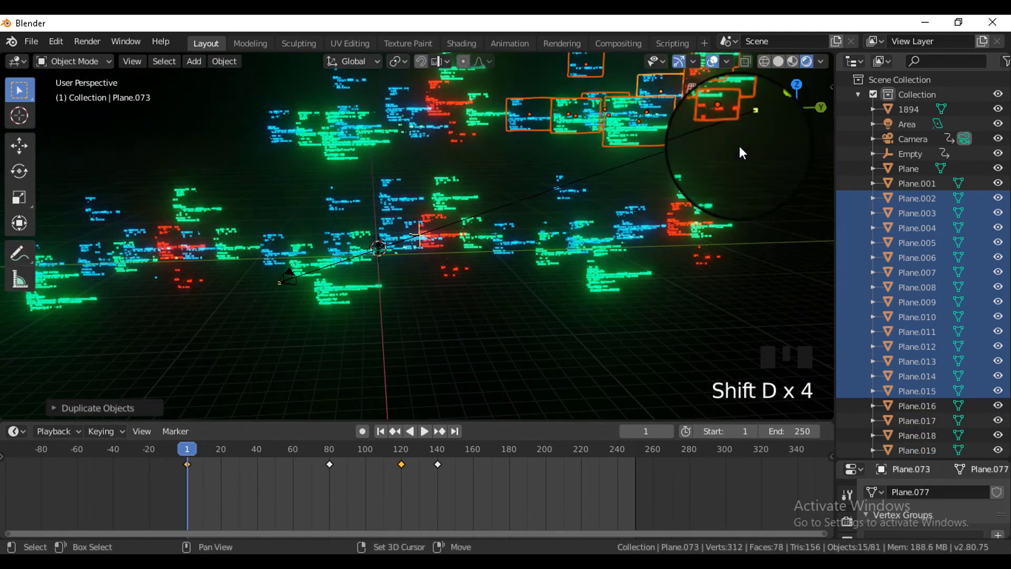
pyautogui.hotkey('shift', 'd')
pyautogui.click(203, 181)
# Duplicate the code plane group once more and place the copy in front of the existing rows
pyautogui.moveTo(203, 181); pyautogui.dragTo(353, 243, button='middle')
pyautogui.scroll(-3, 356, 244)
pyautogui.hotkey('shift', 'd')
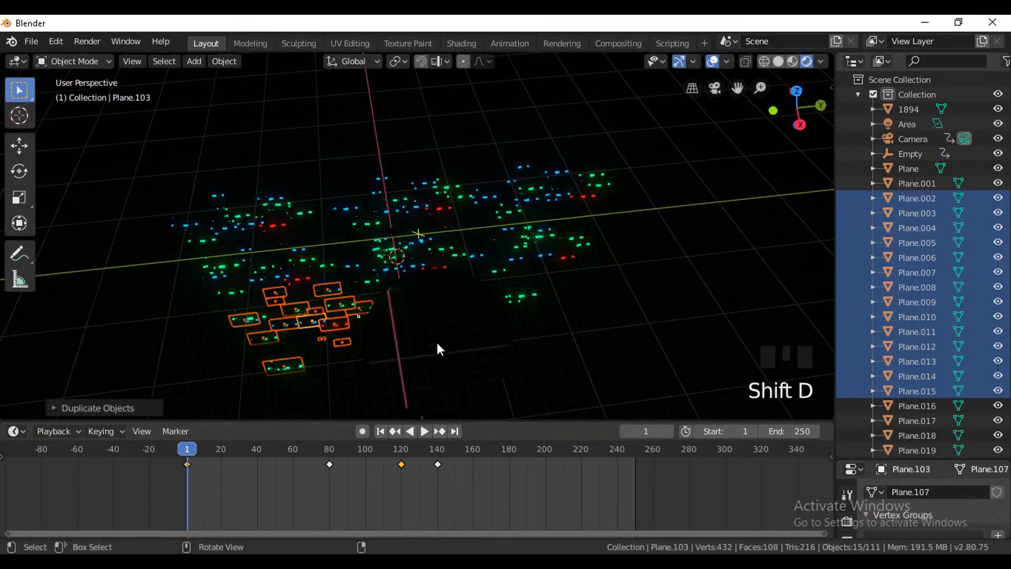
pyautogui.click(436, 313)
# Play back the animation through the camera to check the finished code field and skull framing
pyautogui.press('KP_0')
pyautogui.click(423, 431)
pyautogui.scroll(4, 465, 304)
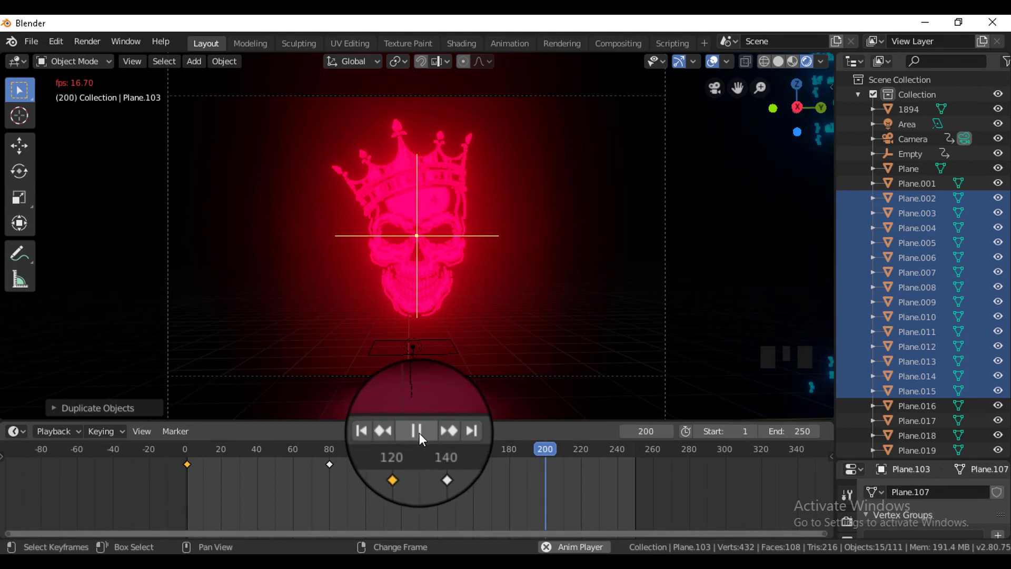
pyautogui.click(419, 431)
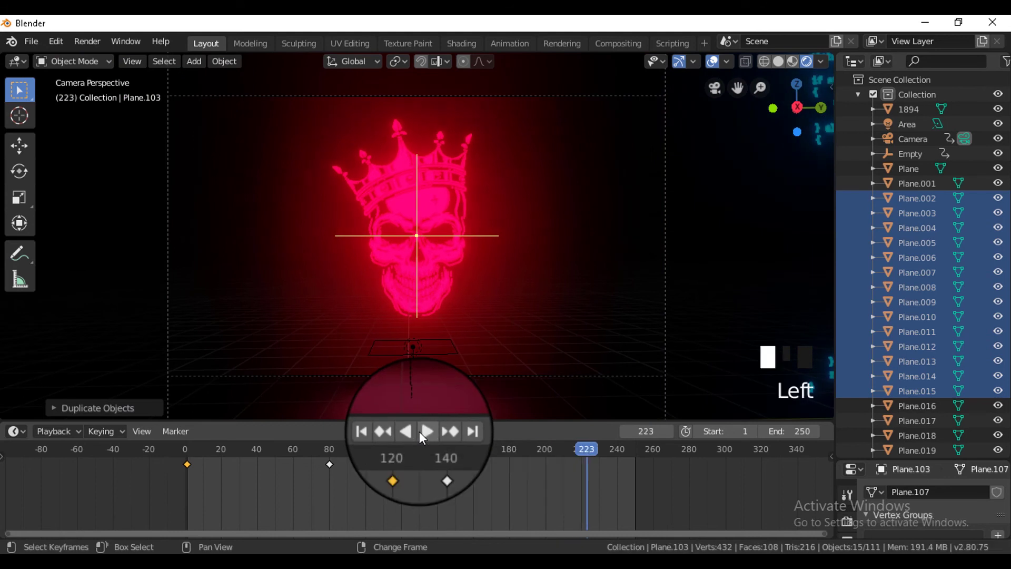
pyautogui.moveTo(545, 498); pyautogui.dragTo(490, 460)
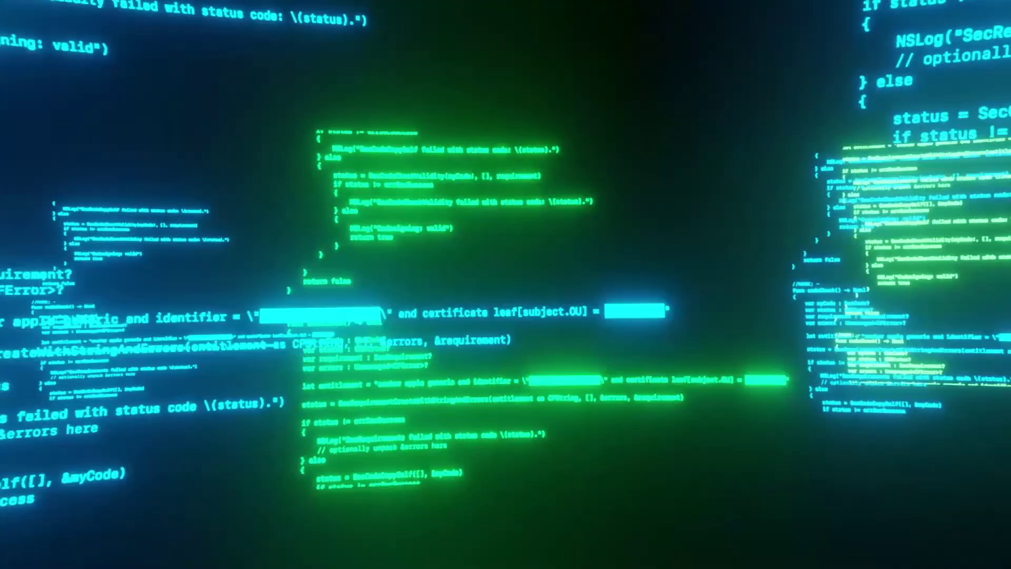